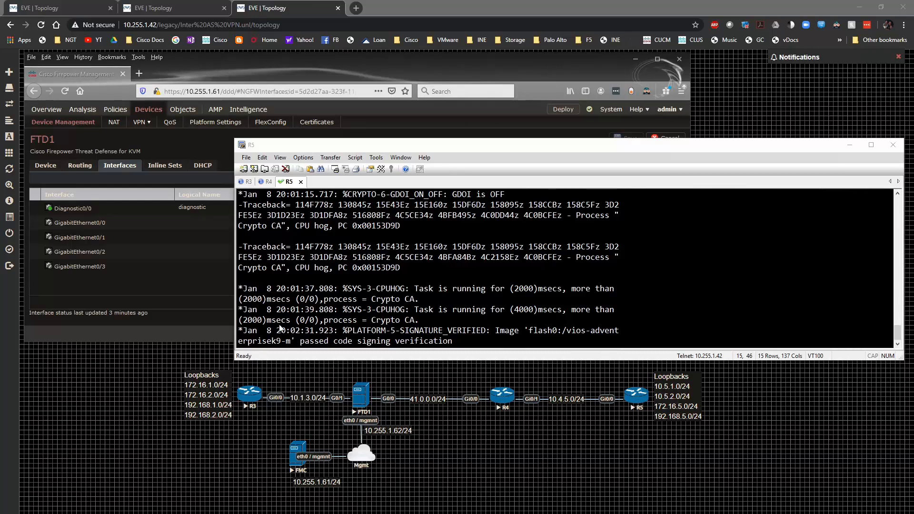
# Bring the Firefox FMC window with FTD1's Interfaces list in front of the R5 terminal
pyautogui.click(148, 293)
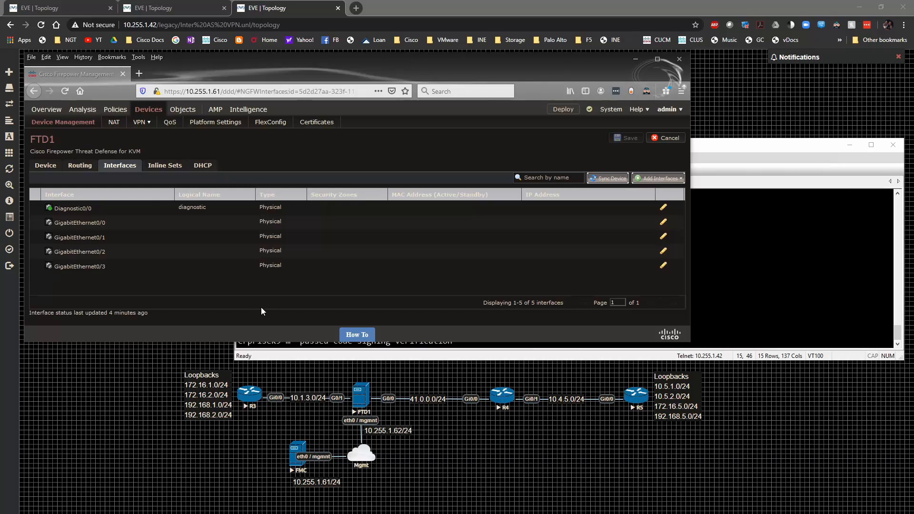
# Enable GigabitEthernet0/0 and name it outside, leaving the interface mode as None
pyautogui.click(663, 223)
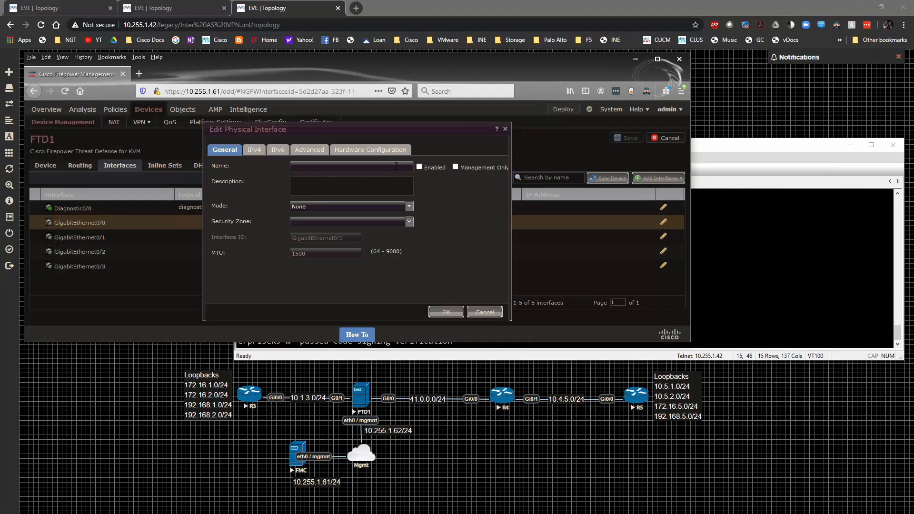
pyautogui.click(419, 167)
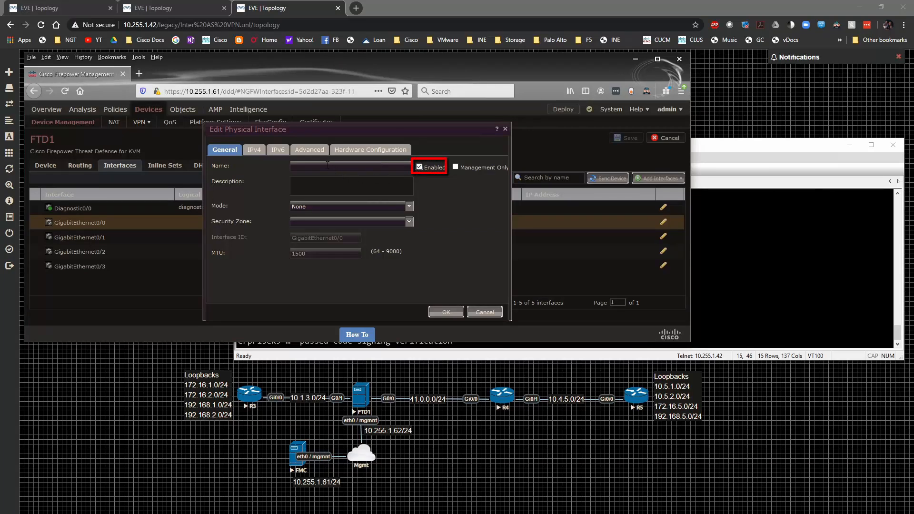
pyautogui.write('outside')
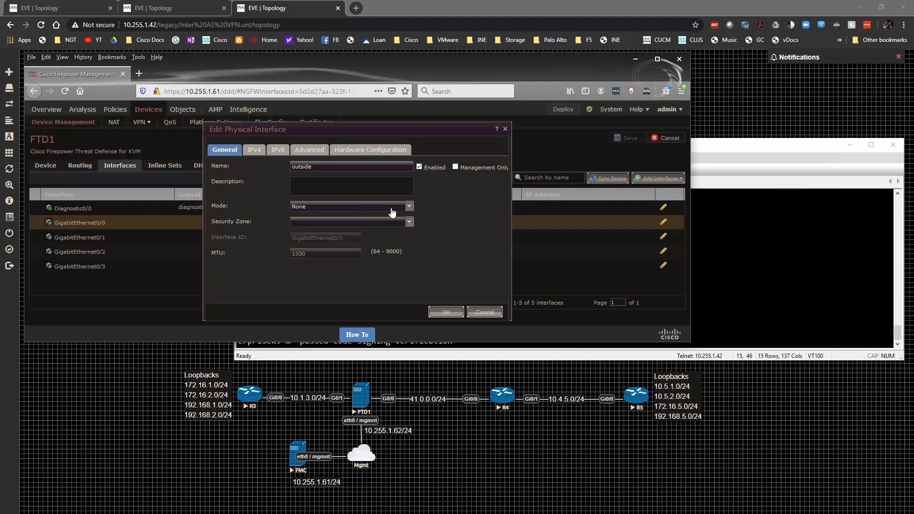
pyautogui.click(409, 206)
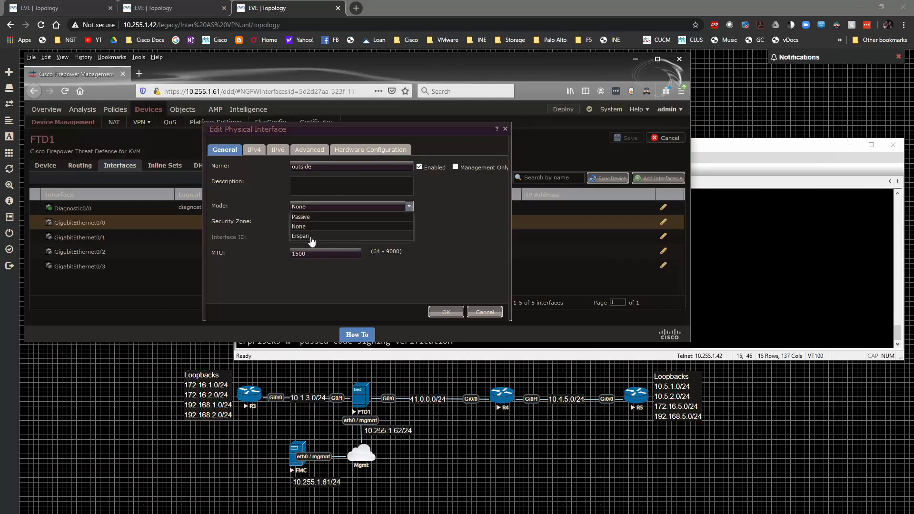
pyautogui.click(435, 214)
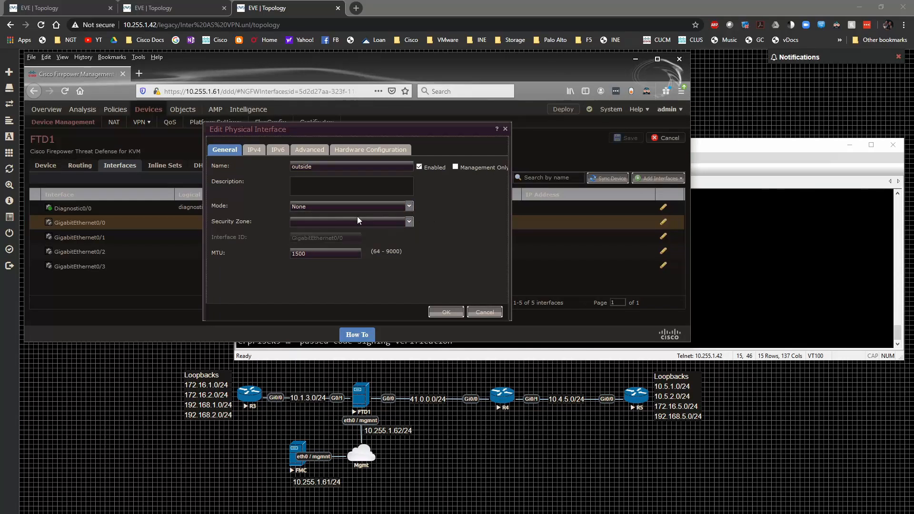
# Create a new OUTSIDE security zone and assign it to GigabitEthernet0/0
pyautogui.click(342, 223)
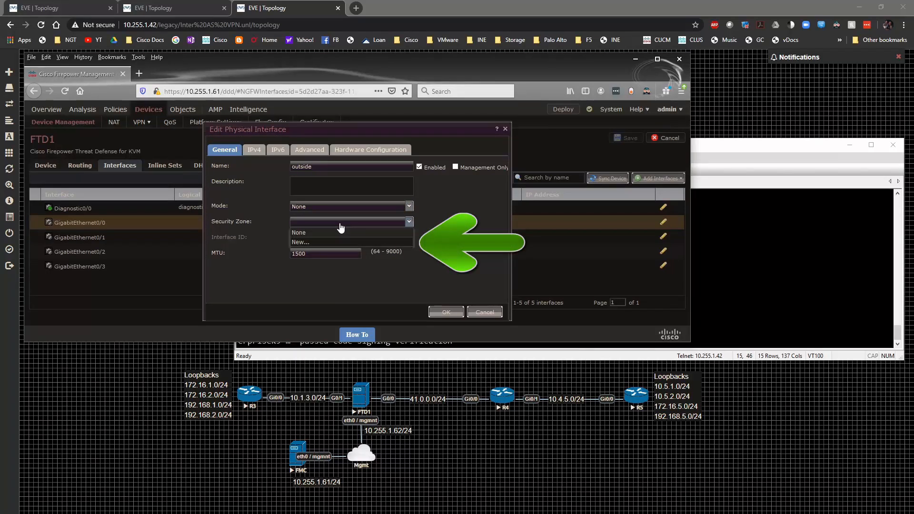
pyautogui.click(324, 244)
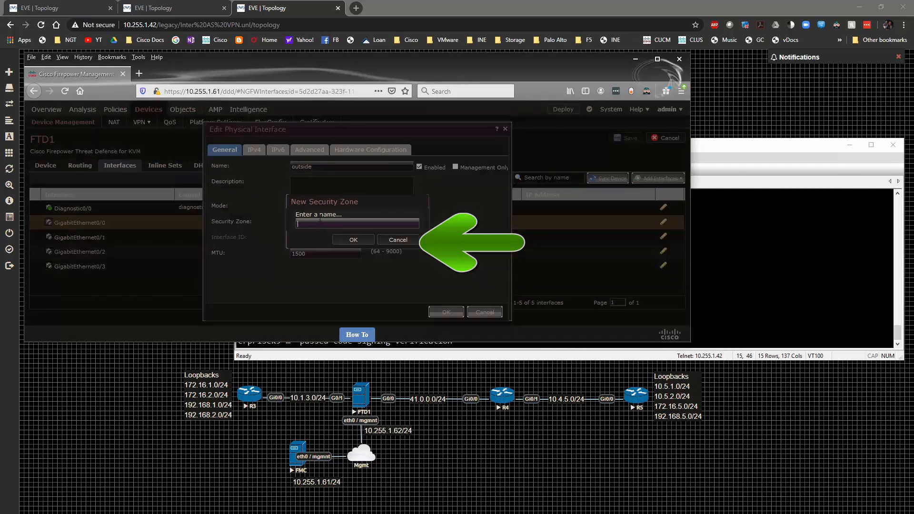
pyautogui.write('outside')
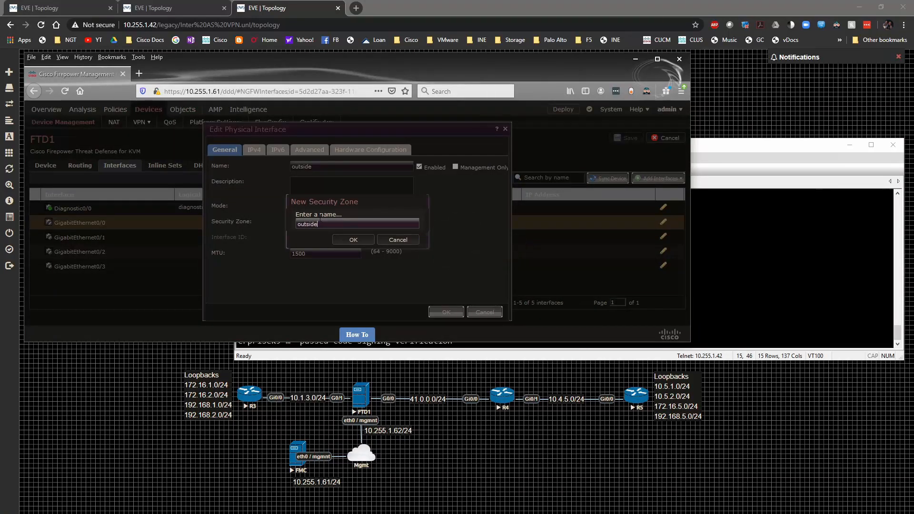
pyautogui.press('BackSpace')
pyautogui.press('BackSpace')
pyautogui.press('BackSpace')
pyautogui.press('BackSpace')
pyautogui.press('BackSpace')
pyautogui.press('BackSpace')
pyautogui.write('OUT')
pyautogui.press('BackSpace')
pyautogui.press('BackSpace')
pyautogui.press('BackSpace')
pyautogui.press('BackSpace')
pyautogui.write('OUTSIDE')
pyautogui.click(357, 241)
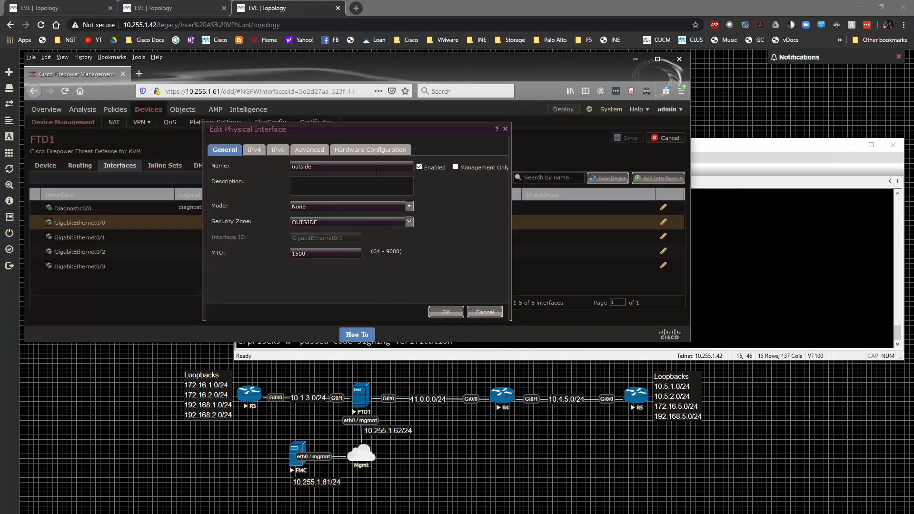
# Set GigabitEthernet0/0 to static IPv4 41.0.0.1/24 and apply the interface settings
pyautogui.click(255, 153)
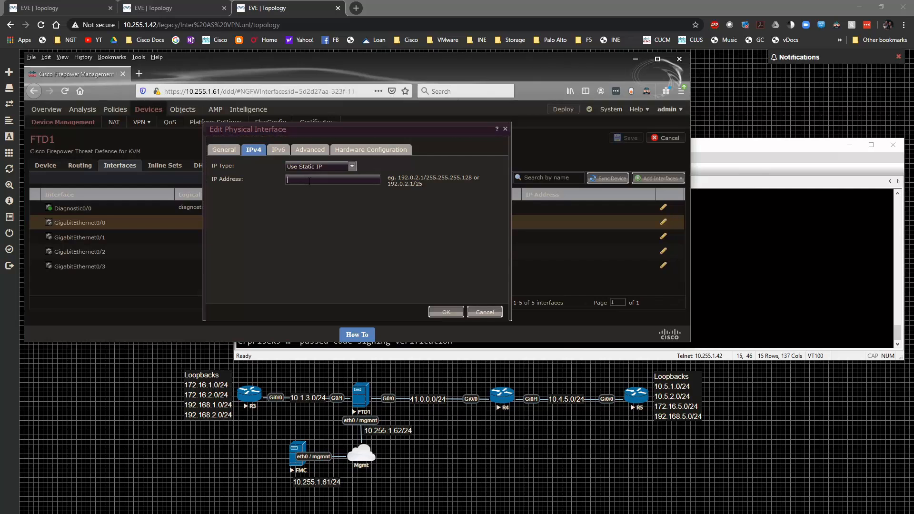
pyautogui.write('41')
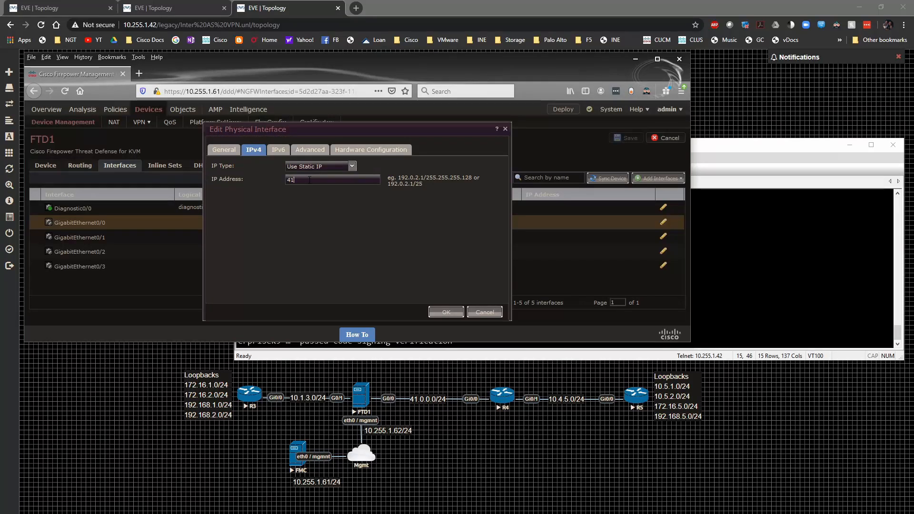
pyautogui.write('.0.0.1/24')
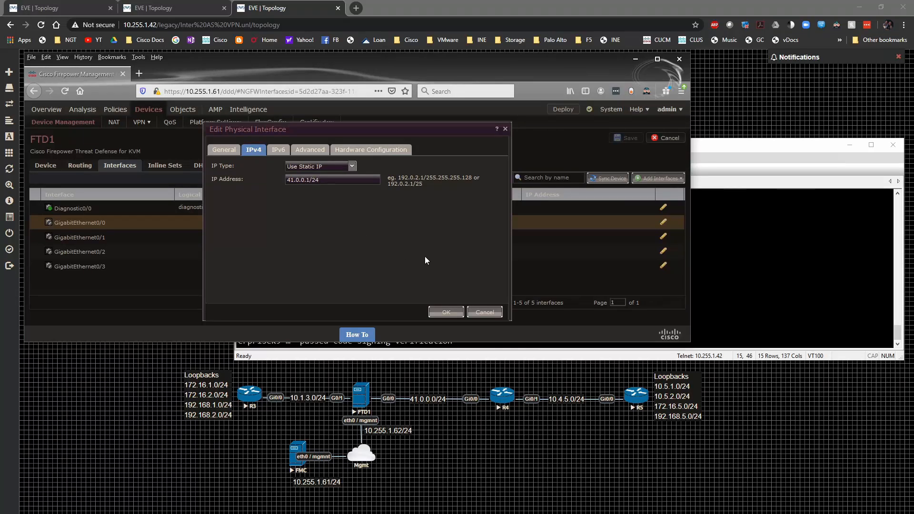
pyautogui.click(452, 313)
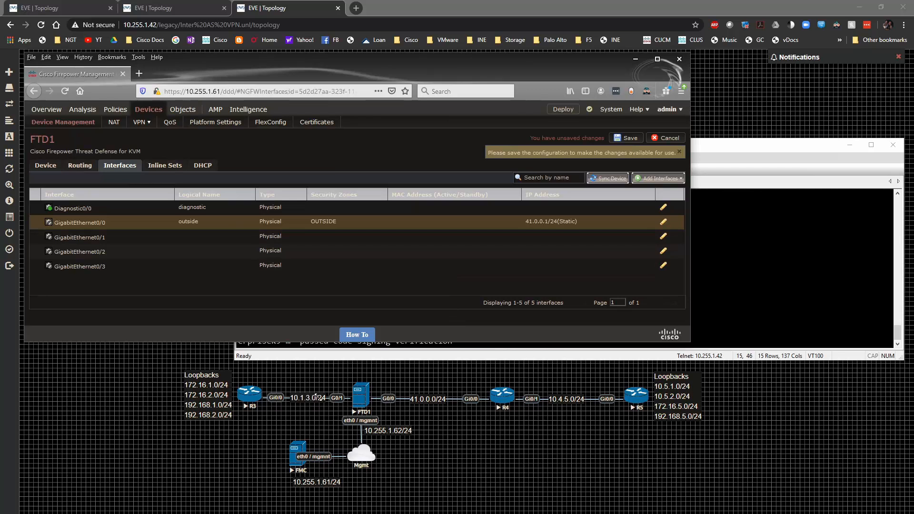
# Enable GigabitEthernet0/1, name it inside, and place it in a new INSIDE security zone
pyautogui.click(664, 238)
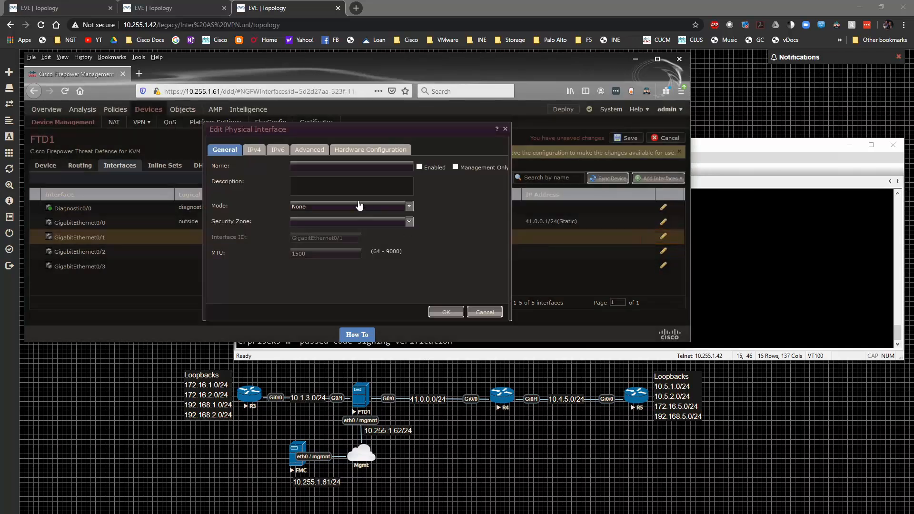
pyautogui.click(419, 167)
pyautogui.click(326, 168)
pyautogui.write('inside')
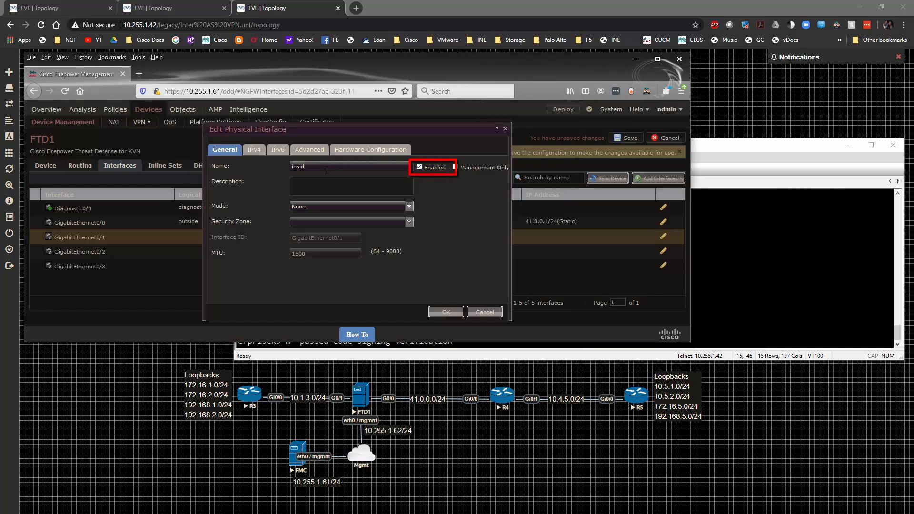
pyautogui.click(409, 222)
pyautogui.click(309, 253)
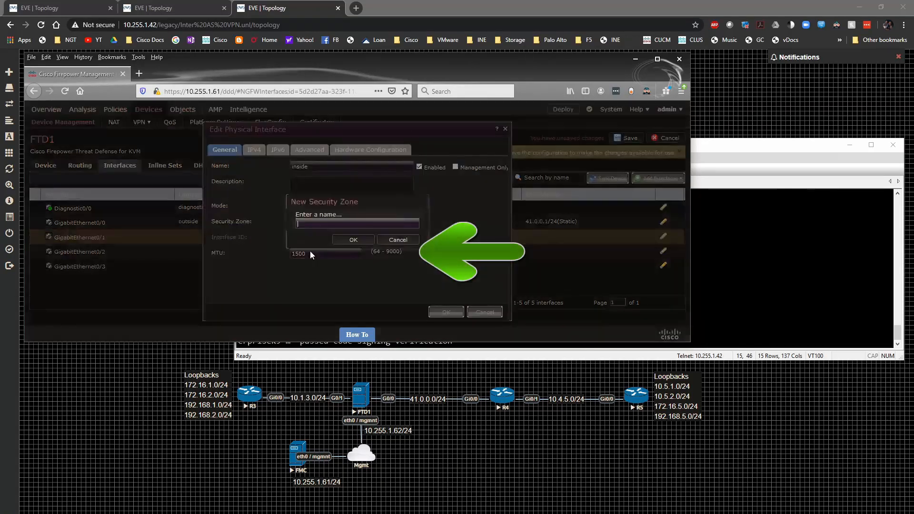
pyautogui.write('INSIDE')
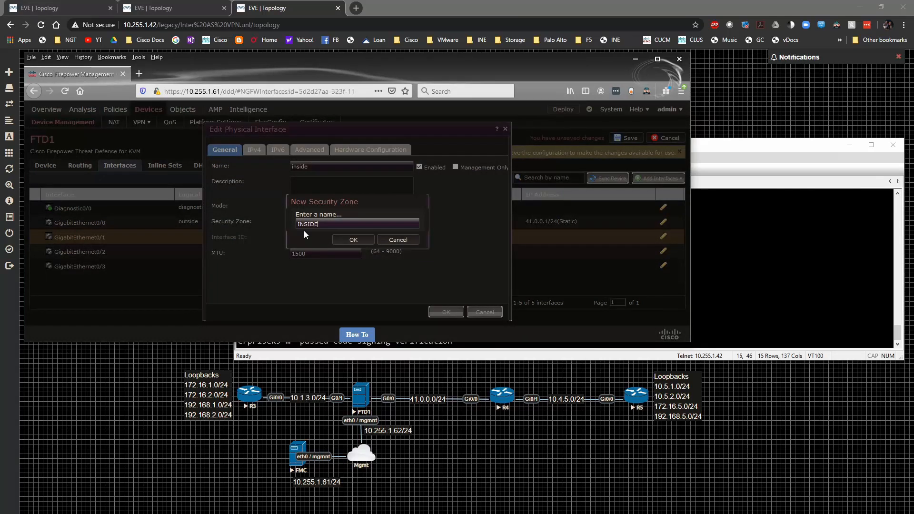
pyautogui.click(353, 244)
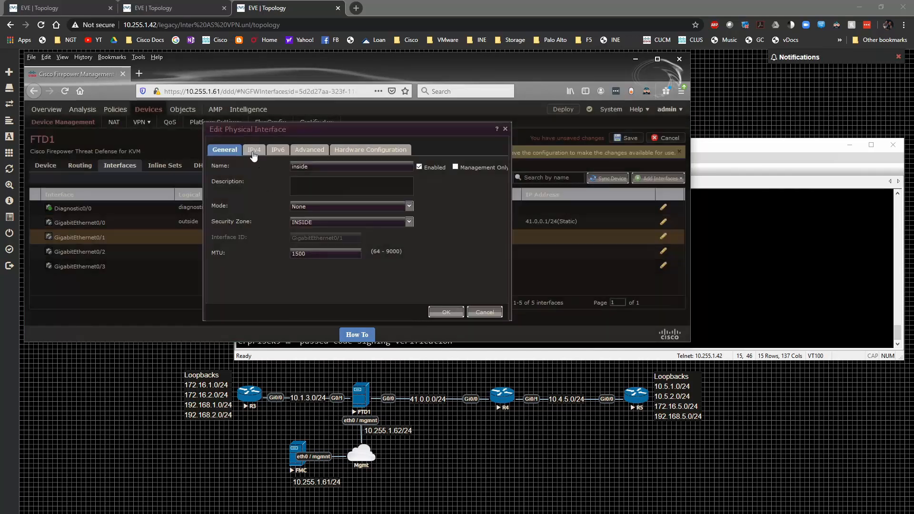
# Give GigabitEthernet0/1 the static IPv4 address 10.1.3.1/24 and apply the settings
pyautogui.click(253, 151)
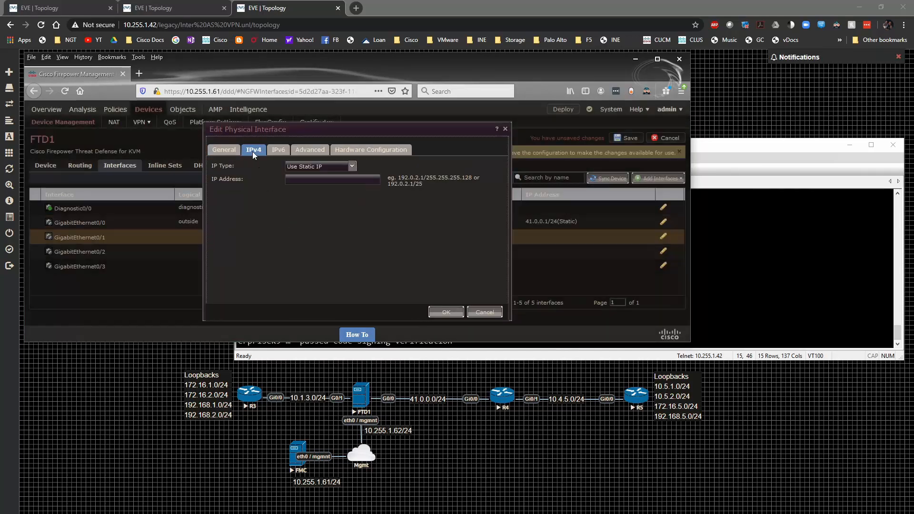
pyautogui.click(314, 178)
pyautogui.write('10.1.3.1/24')
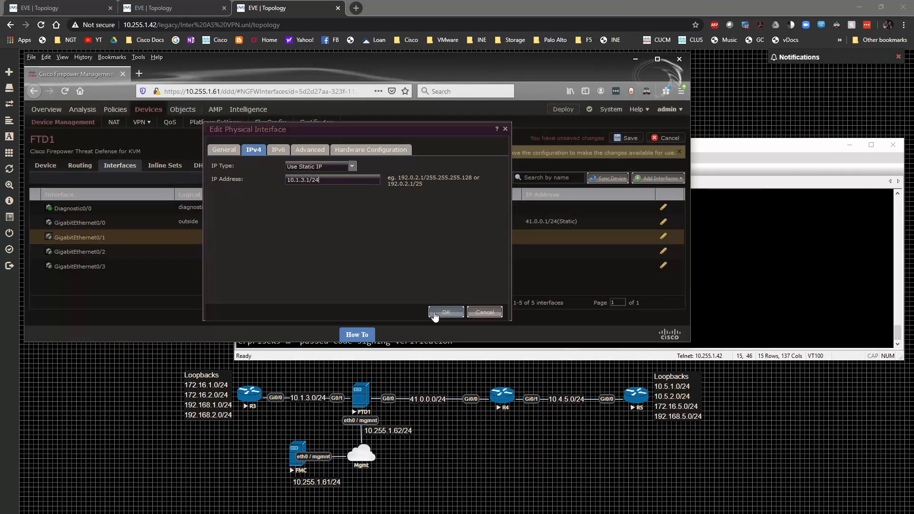
pyautogui.click(435, 313)
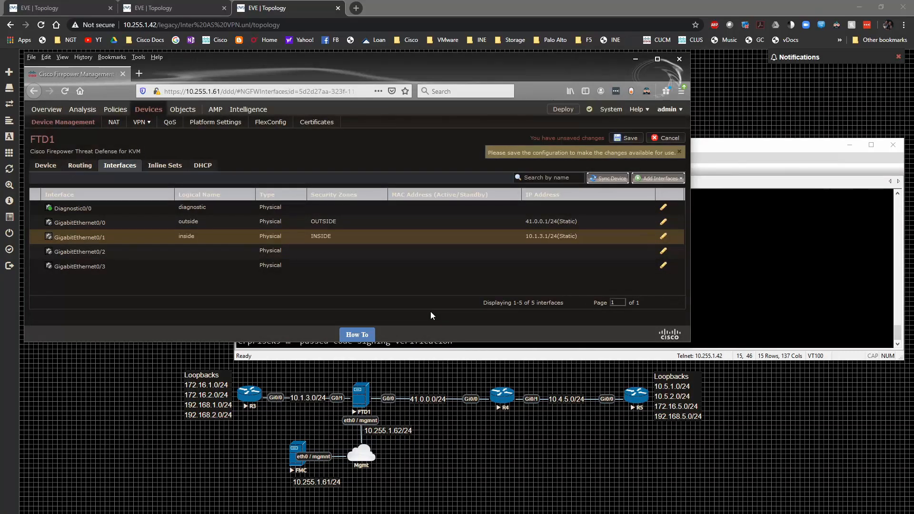
# Save FTD1's interface changes and deploy them to FTD1 after reviewing its pending change details
pyautogui.click(626, 138)
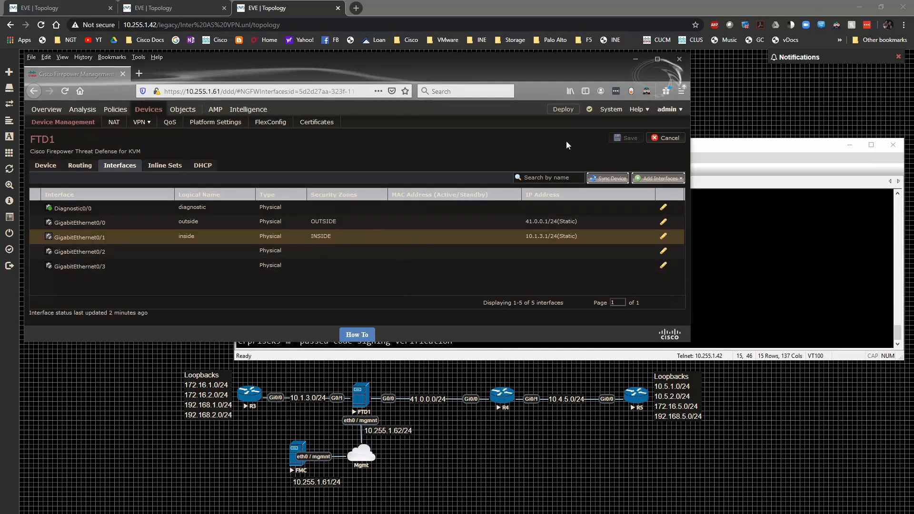
pyautogui.click(573, 112)
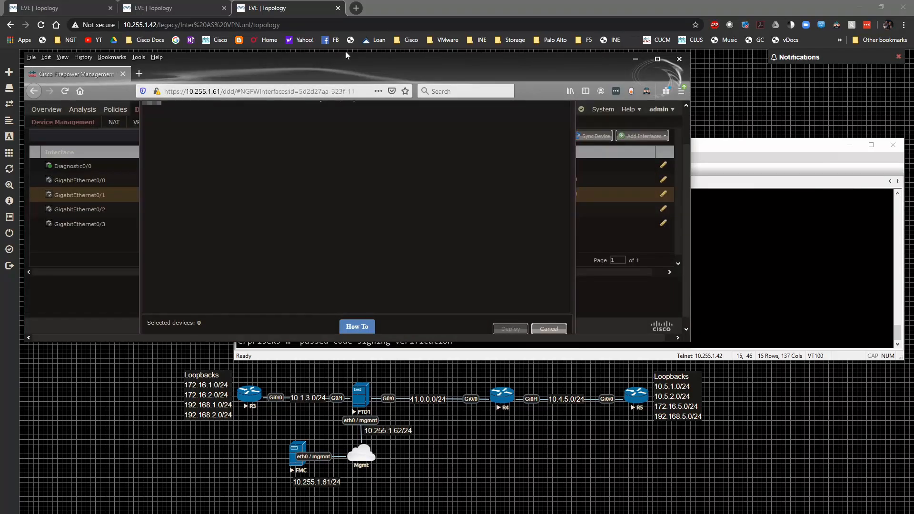
pyautogui.moveTo(346, 56); pyautogui.dragTo(350, 5)
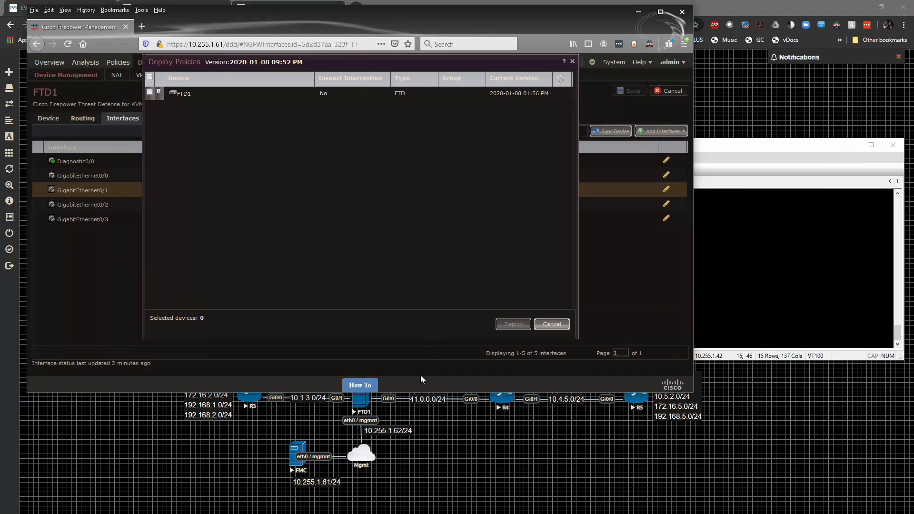
pyautogui.moveTo(416, 393); pyautogui.dragTo(415, 367)
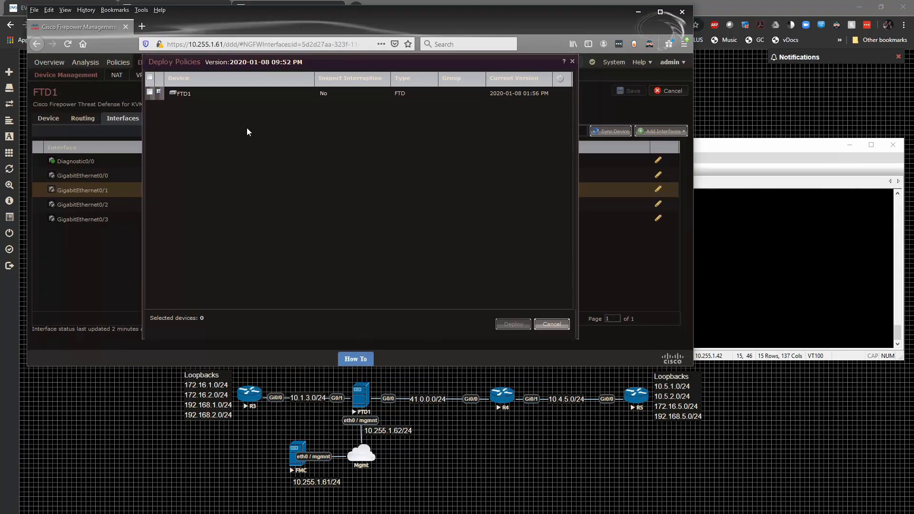
pyautogui.click(149, 91)
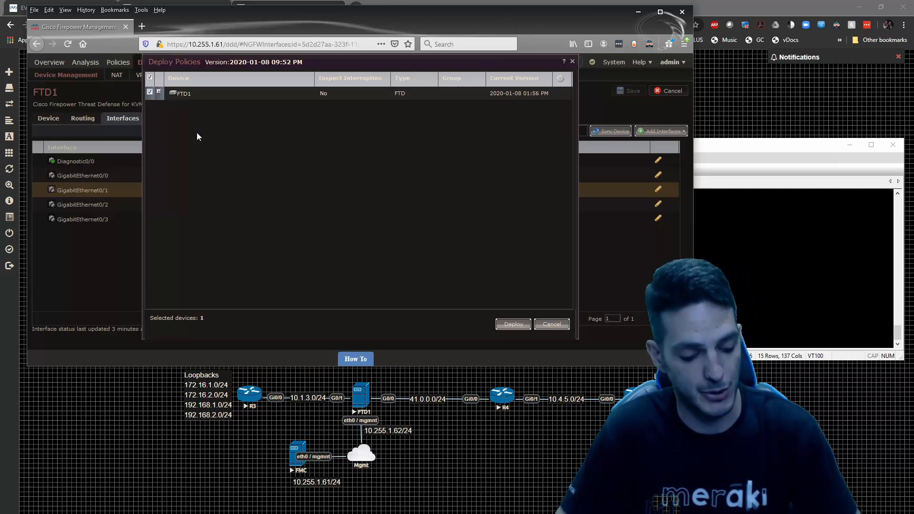
pyautogui.click(159, 92)
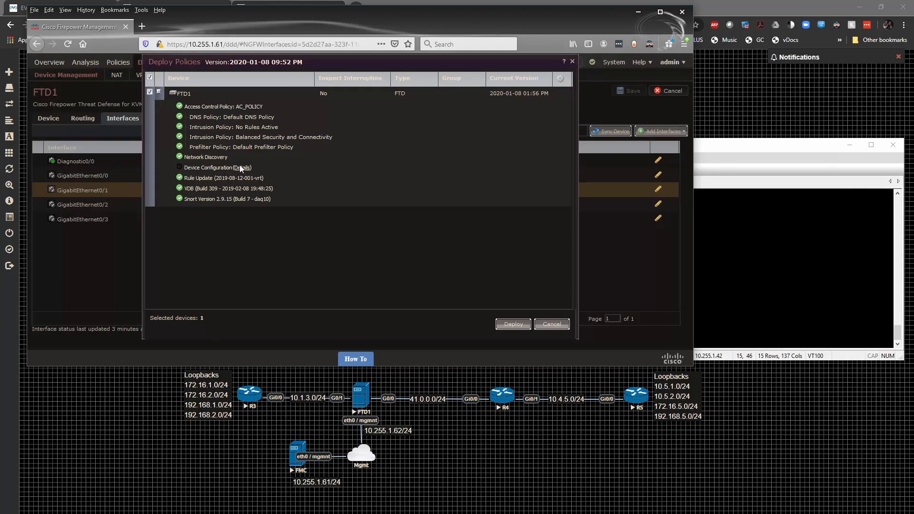
pyautogui.moveTo(239, 164)
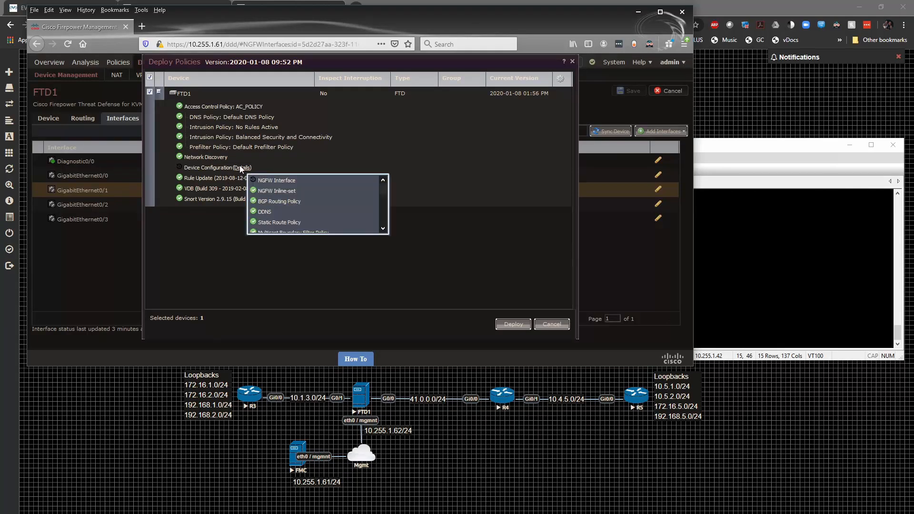
pyautogui.moveTo(382, 188)
pyautogui.mouseDown()
pyautogui.moveTo(381, 230)
pyautogui.moveTo(378, 185)
pyautogui.mouseUp()
pyautogui.scroll(-2, 308, 195)
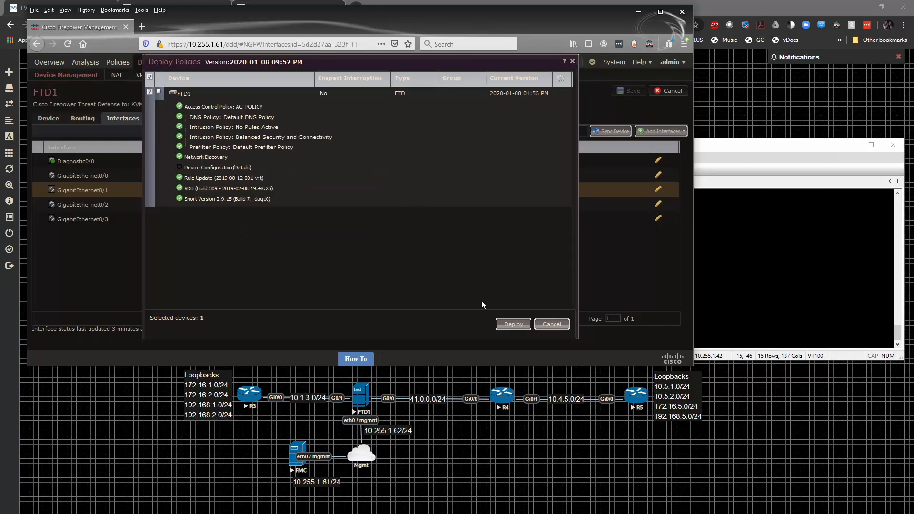
pyautogui.click(518, 326)
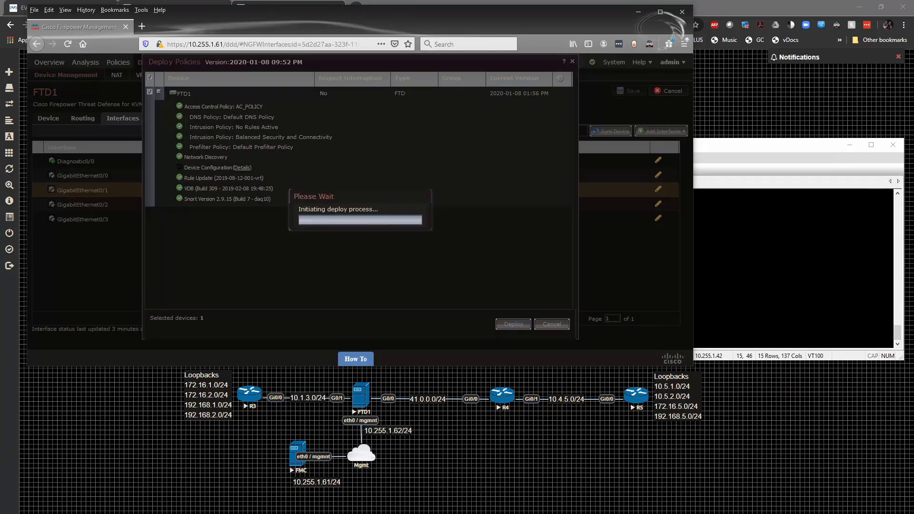
# Open a PuTTY SSH connection to 10.255.1.62 on port 22
pyautogui.moveTo(0, 194); pyautogui.dragTo(499, 199)
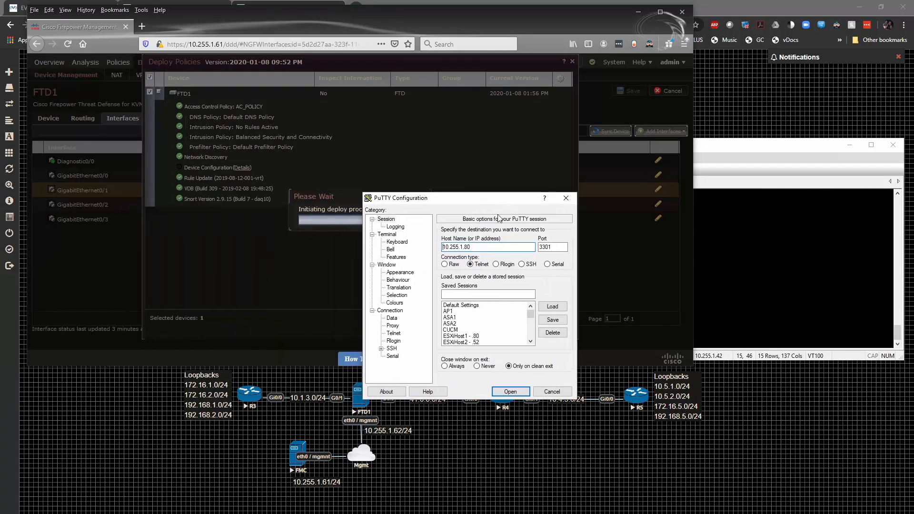
pyautogui.click(491, 247)
pyautogui.press('BackSpace')
pyautogui.press('BackSpace')
pyautogui.write('62')
pyautogui.press('Tab')
pyautogui.write('22')
pyautogui.press('Tab')
pyautogui.press('Right')
pyautogui.press('Right')
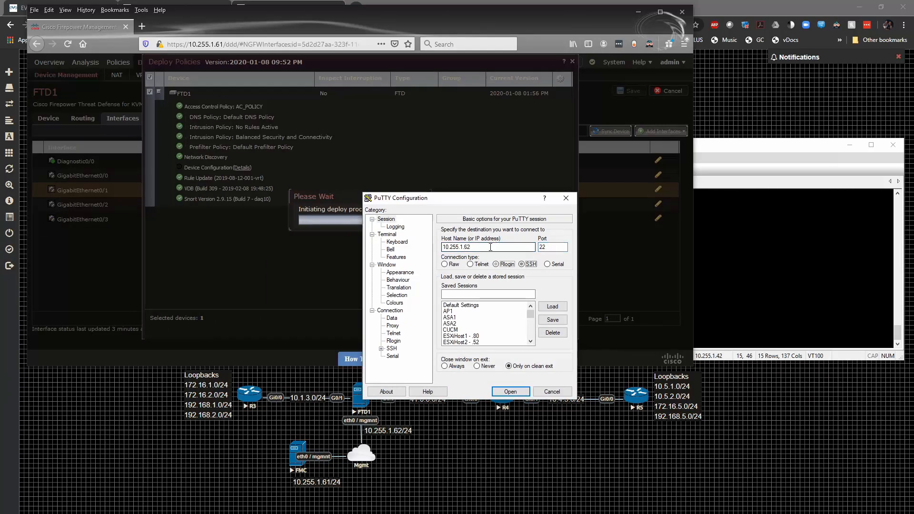
pyautogui.press('Return')
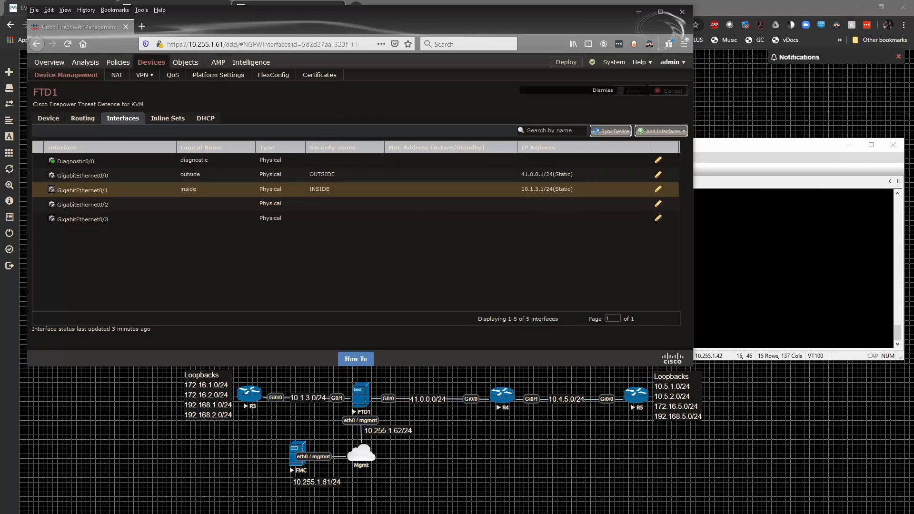
# Log in to the FTD CLI as admin, re-entering the password after one denial
pyautogui.moveTo(354, 25); pyautogui.dragTo(438, 101)
pyautogui.write('admin')
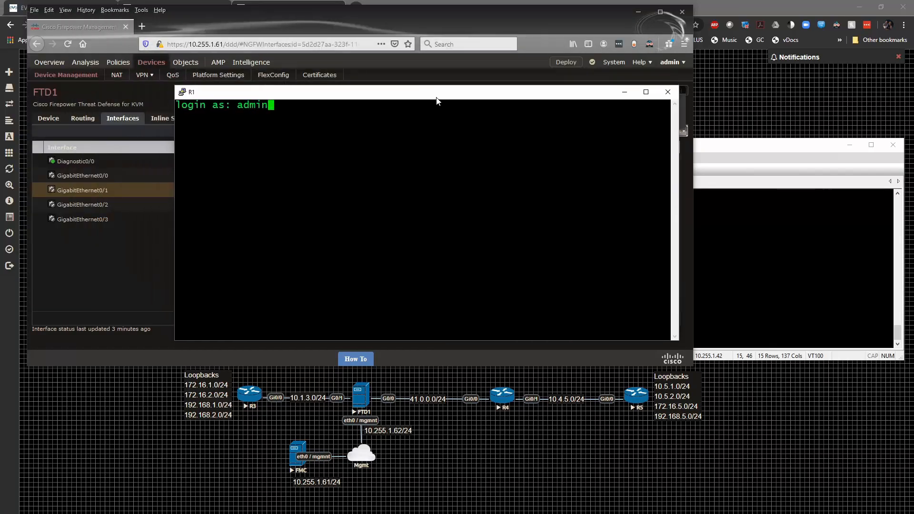
pyautogui.press('Return')
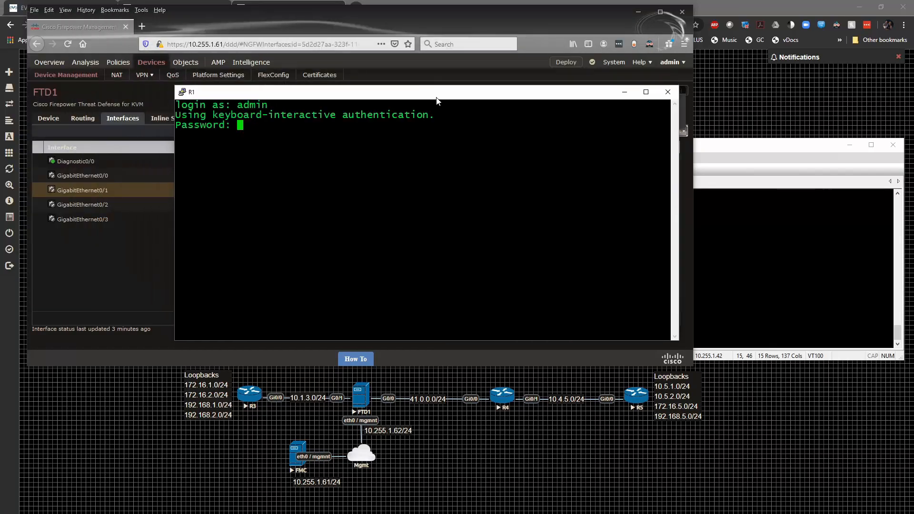
pyautogui.press('Return')
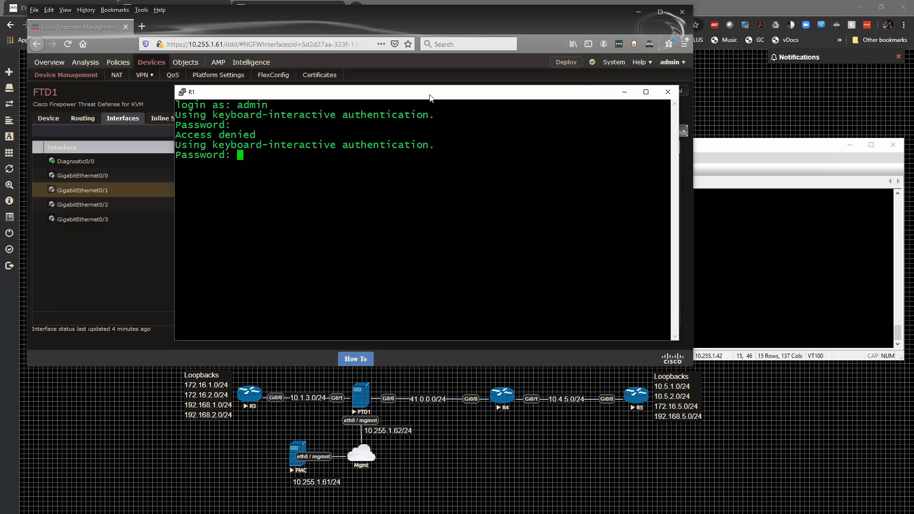
pyautogui.press('Return')
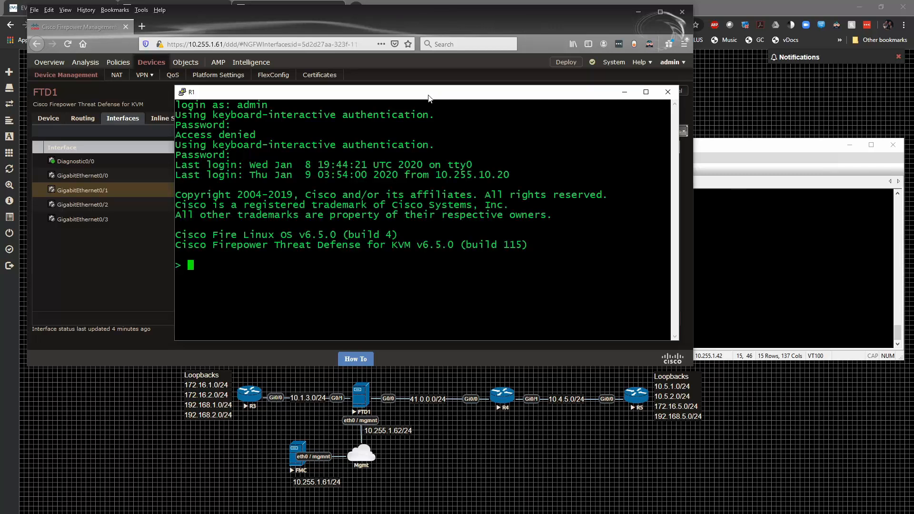
# Check FMC's Tasks panel, filtering to running tasks and then back to all tasks
pyautogui.moveTo(419, 100); pyautogui.dragTo(627, 182)
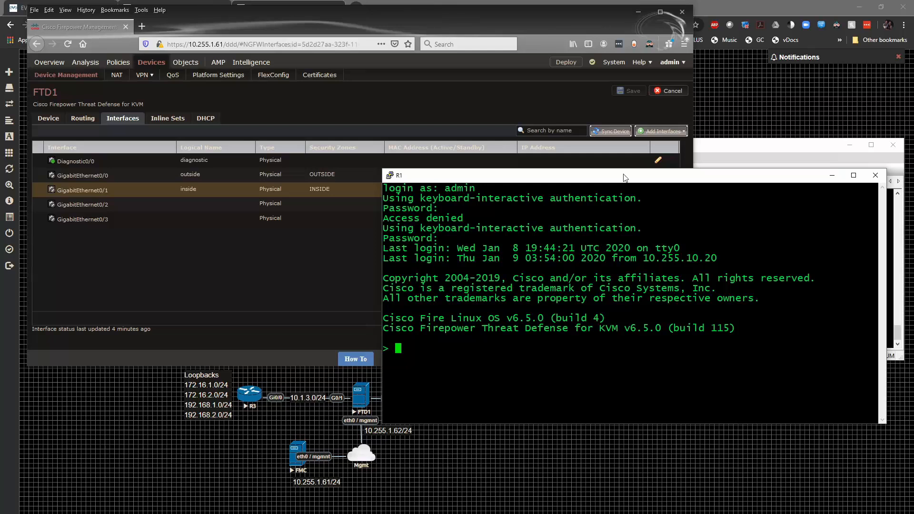
pyautogui.click(592, 63)
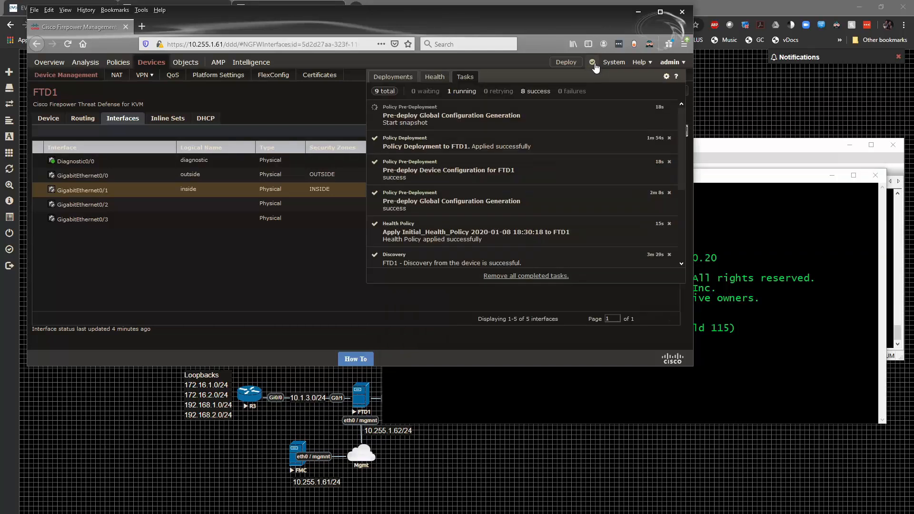
pyautogui.click(460, 91)
pyautogui.click(376, 93)
# Run 'show interface ip brief' on FTD1, then check FTD1's deployment progress in FMC
pyautogui.hotkey('alt', 'Tab')
pyautogui.write('show interface ip brief')
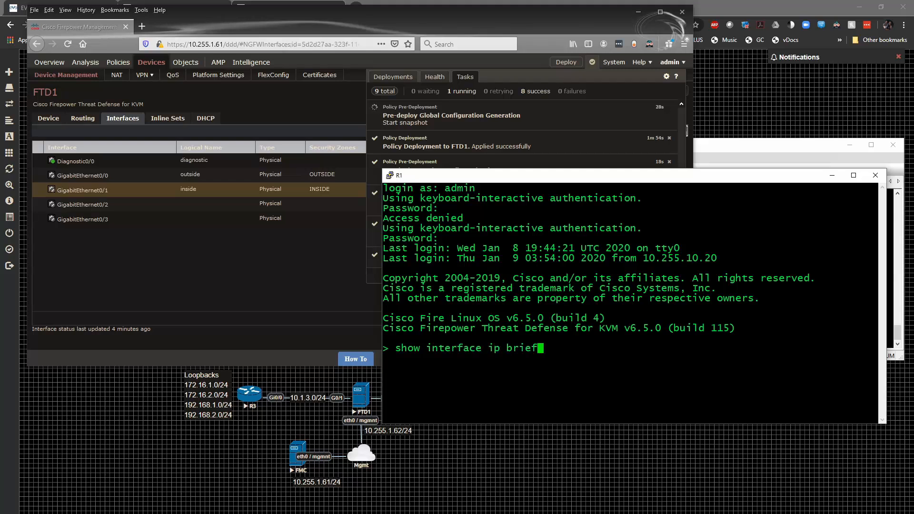
pyautogui.press('Return')
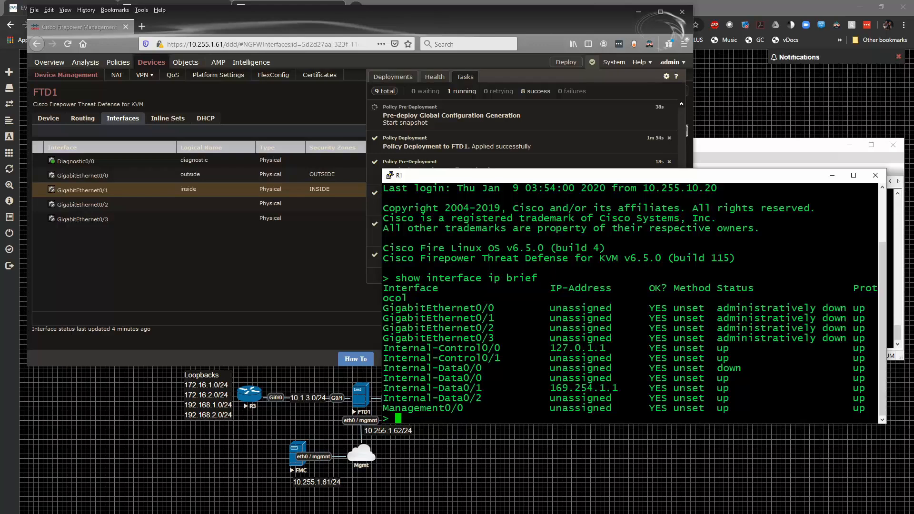
pyautogui.click(423, 18)
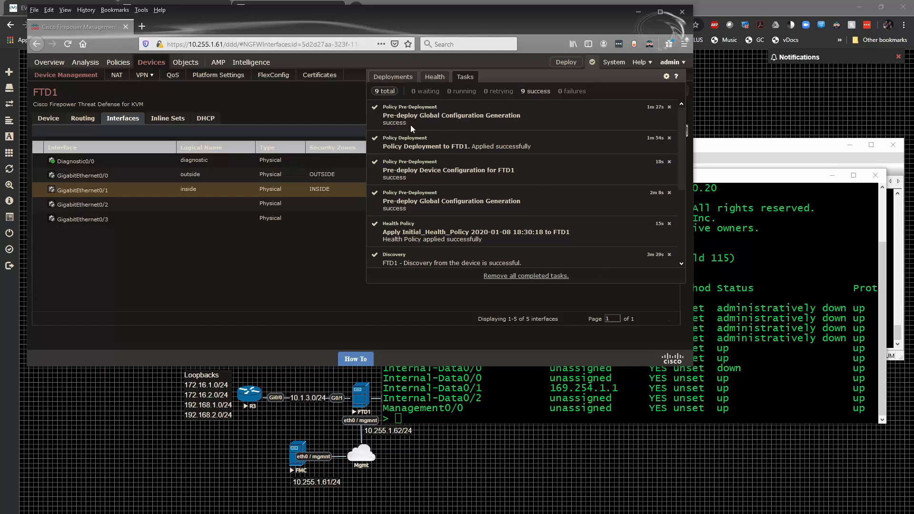
pyautogui.click(408, 79)
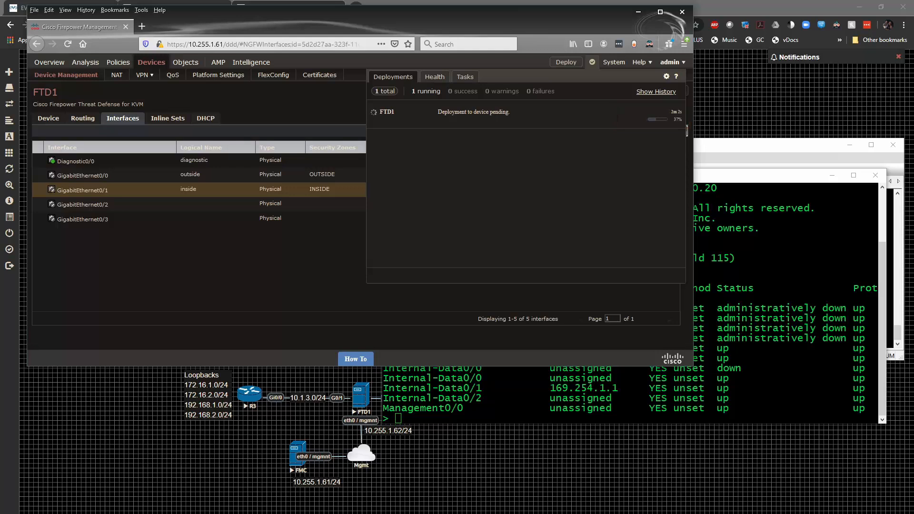
# Rerun 'show interface ip brief' until Gi0/0 shows 41.0.0.1 and Gi0/1 shows 10.1.3.1, both up
pyautogui.hotkey('alt', 'Tab')
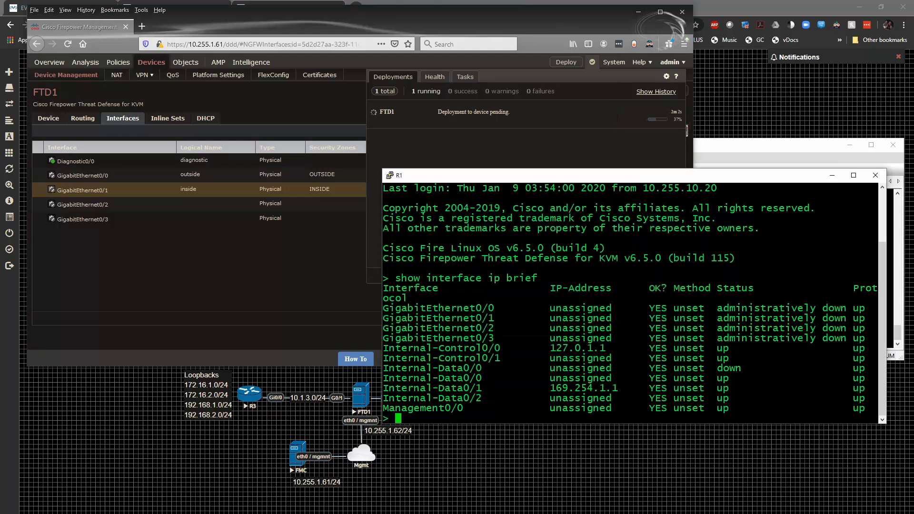
pyautogui.press('Up')
pyautogui.press('Return')
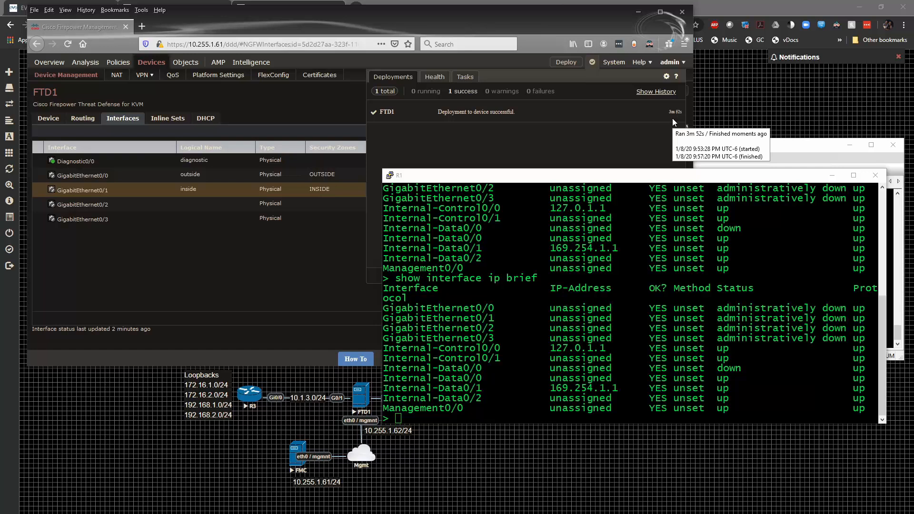
pyautogui.click(552, 175)
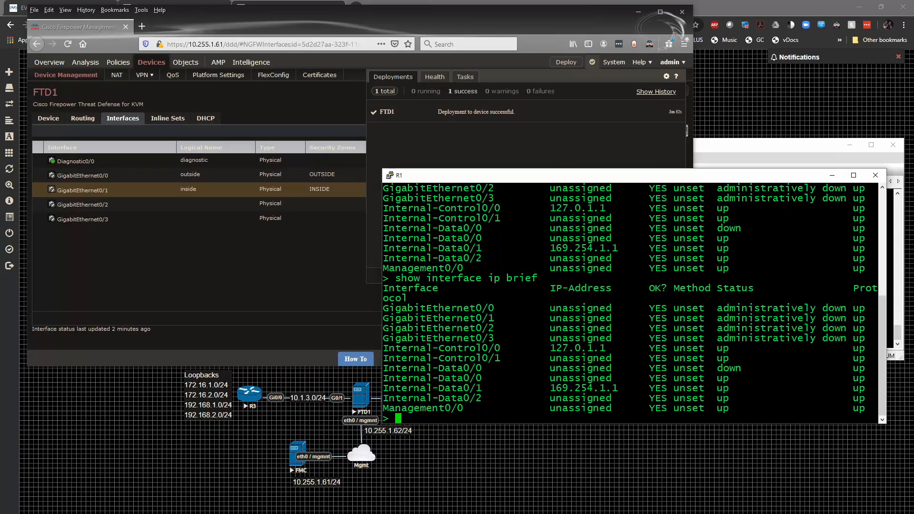
pyautogui.press('Up')
pyautogui.press('Return')
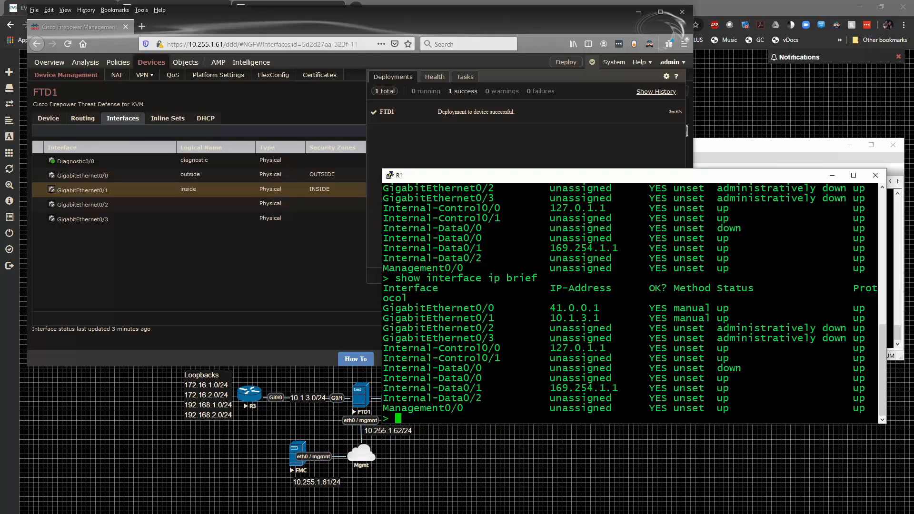
# On the R4 console, enter configuration mode and set the hostname to R4
pyautogui.click(742, 148)
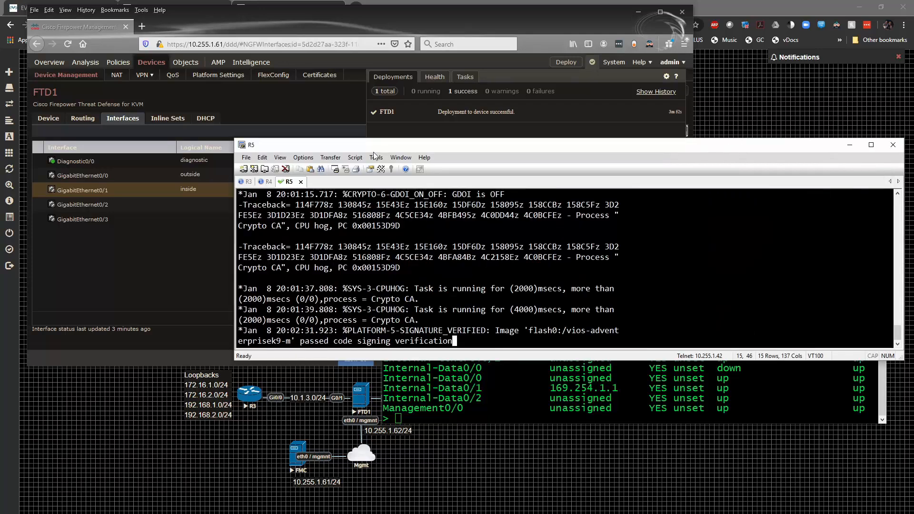
pyautogui.click(268, 182)
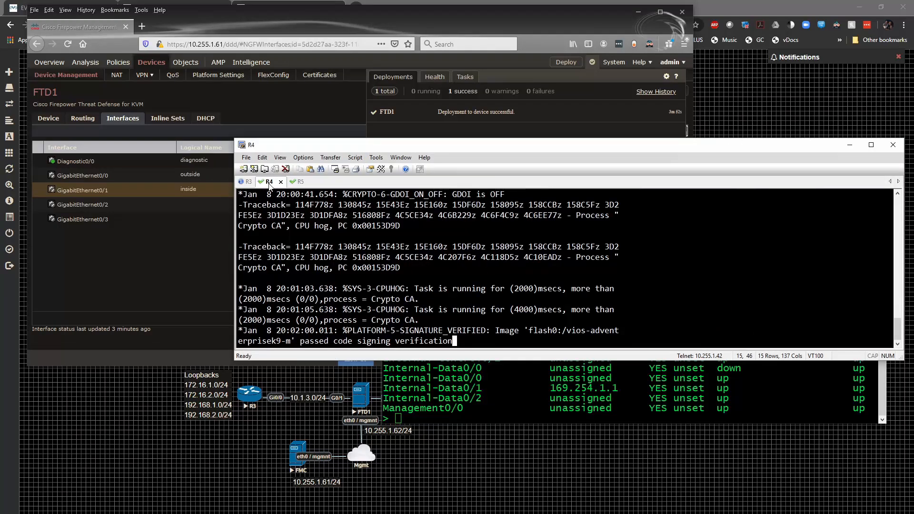
pyautogui.press('Return')
pyautogui.write('en')
pyautogui.press('Return')
pyautogui.write('conf t')
pyautogui.press('Return')
pyautogui.write('hostn R4')
pyautogui.press('Return')
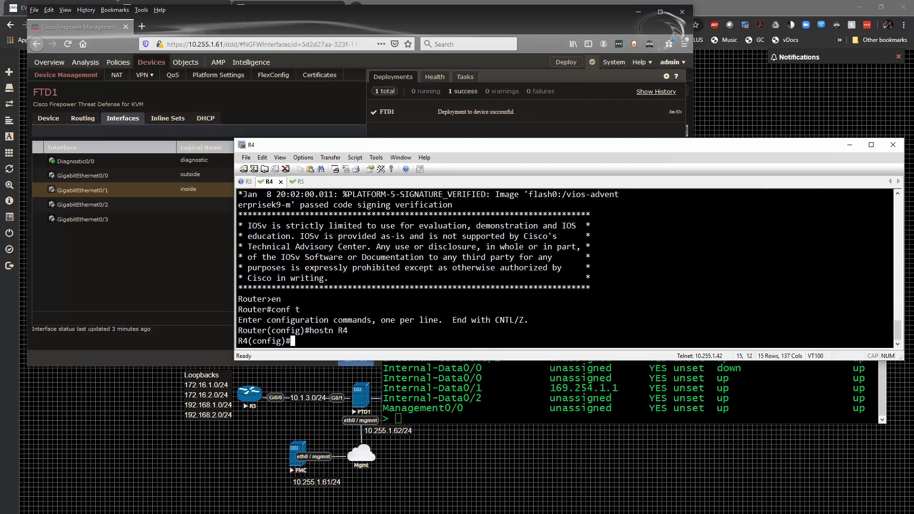
# Assign 41.0.0.4 255.255.255.0 to R4's Gi0/0 and bring it up with no shut
pyautogui.write('int')
pyautogui.click(524, 404)
pyautogui.moveTo(582, 174); pyautogui.dragTo(599, 133)
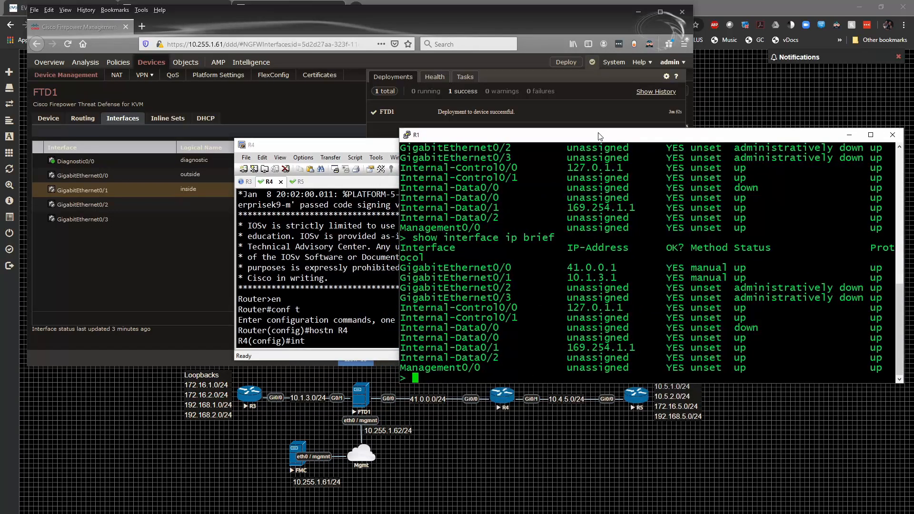
pyautogui.click(354, 180)
pyautogui.write('g0/0')
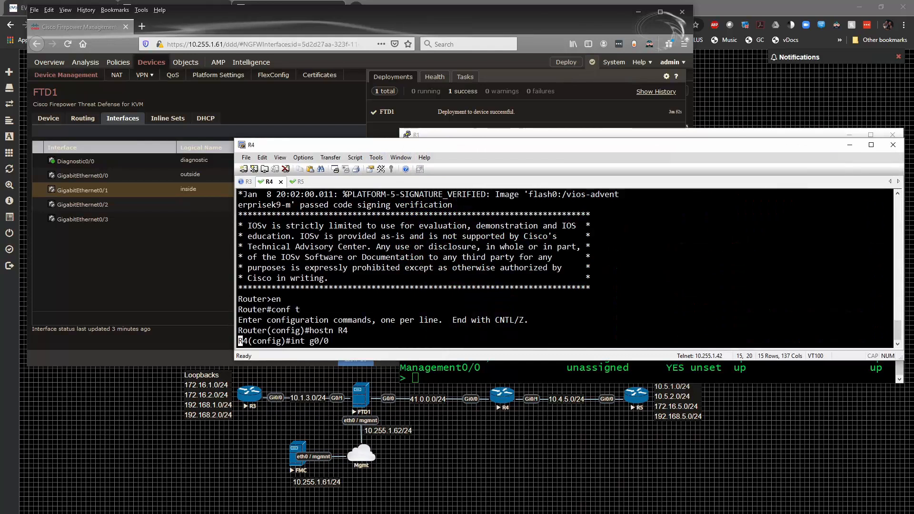
pyautogui.press('Return')
pyautogui.write('ip add 41')
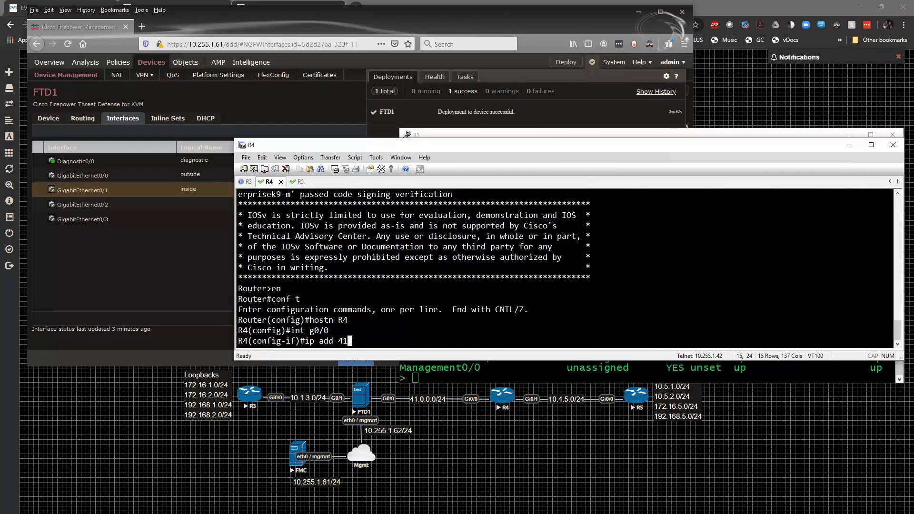
pyautogui.write('.0.0.4 255.255.255.255.0')
pyautogui.press('Return')
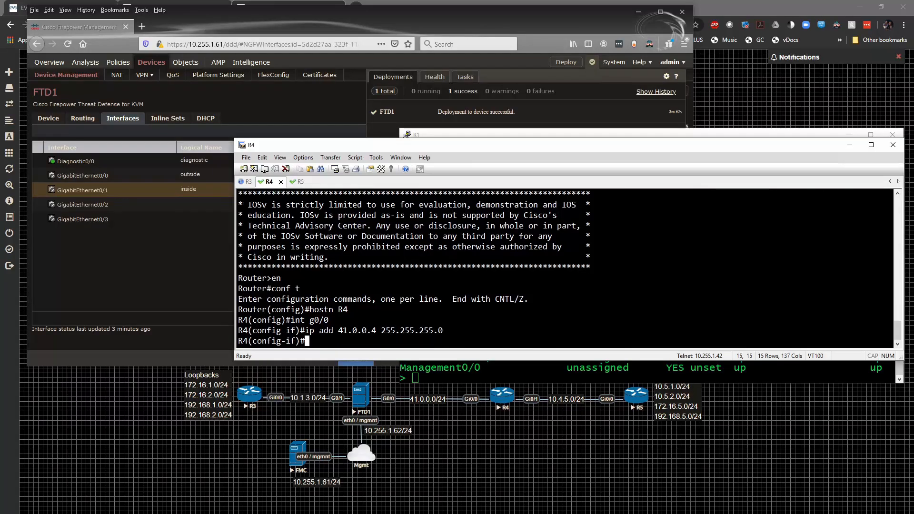
pyautogui.write('no shut')
pyautogui.press('Return')
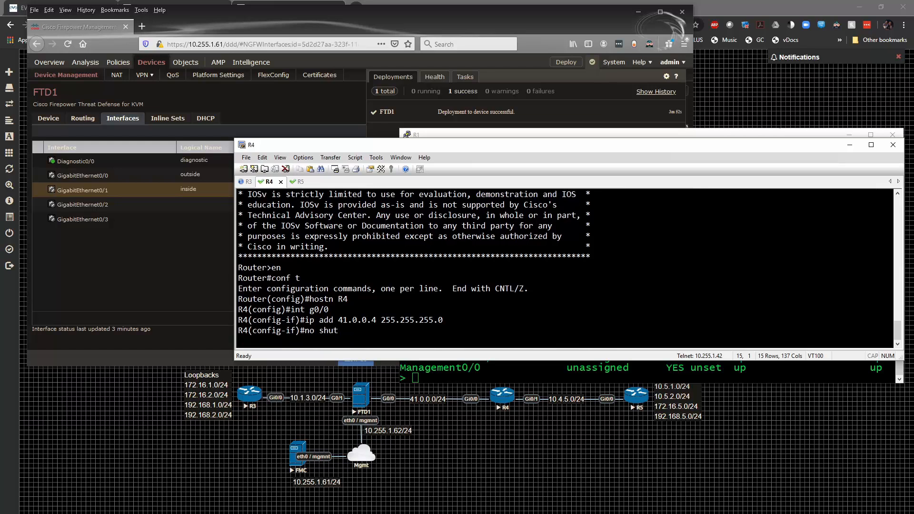
# Assign 10.4.5.4 255.255.255.0 to R4's Gi0/1 and bring it up with no shut
pyautogui.write('i')
pyautogui.press('Menu')
pyautogui.press('Escape')
pyautogui.write('nt g0/1')
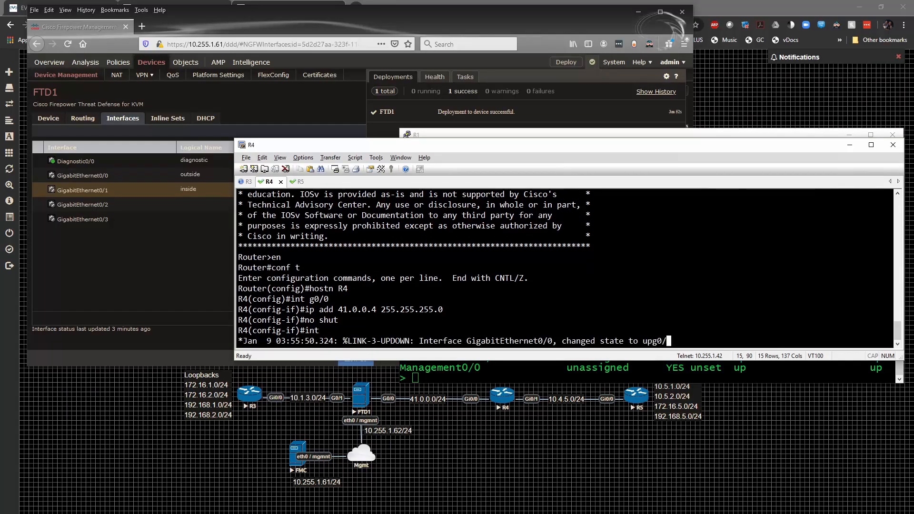
pyautogui.press('Return')
pyautogui.write('ip add ')
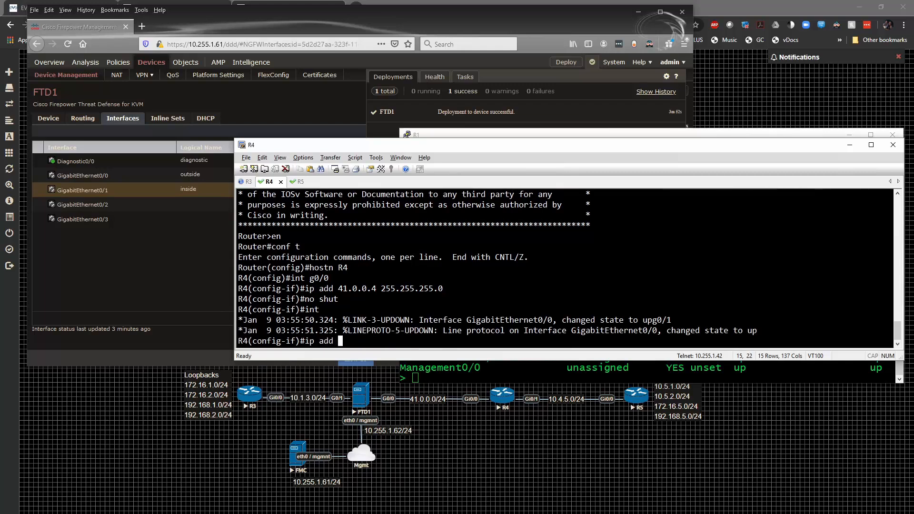
pyautogui.write('10.4.5.4 255.255.255.0')
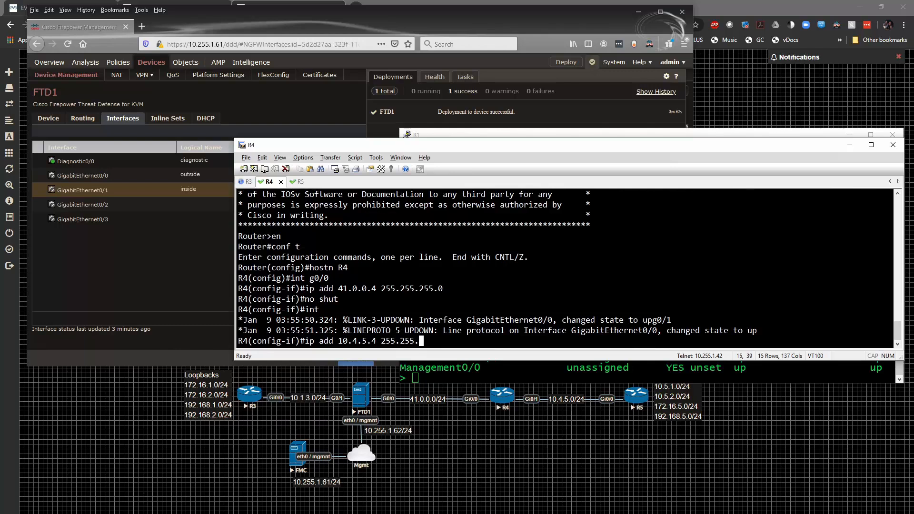
pyautogui.press('Return')
pyautogui.write('no shut')
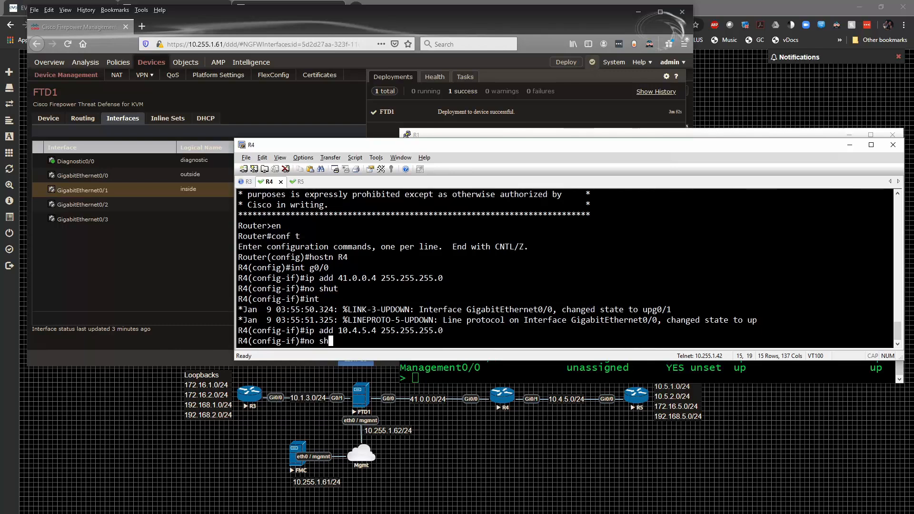
pyautogui.press('Return')
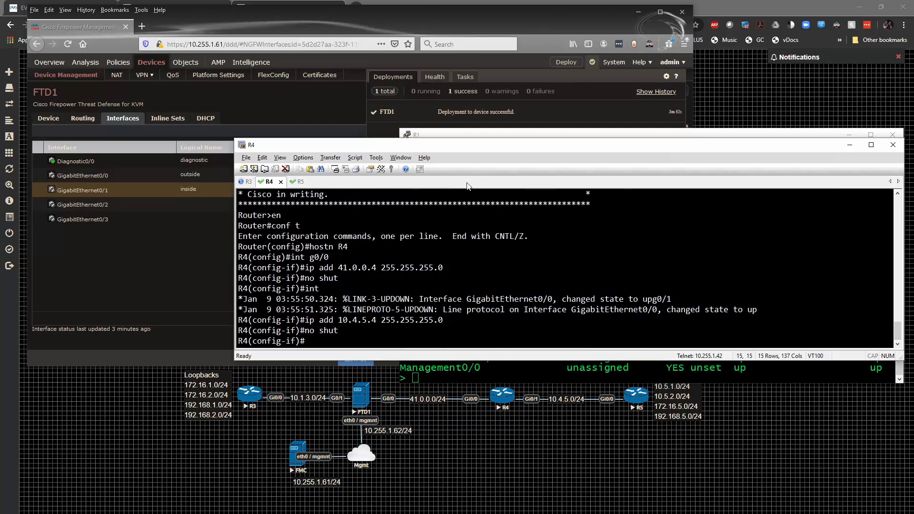
# On the R5 console, enter configuration mode and set the hostname to R5
pyautogui.click(299, 182)
pyautogui.press('Return')
pyautogui.write('en')
pyautogui.press('Return')
pyautogui.write('conf t')
pyautogui.press('Return')
pyautogui.write('hostn')
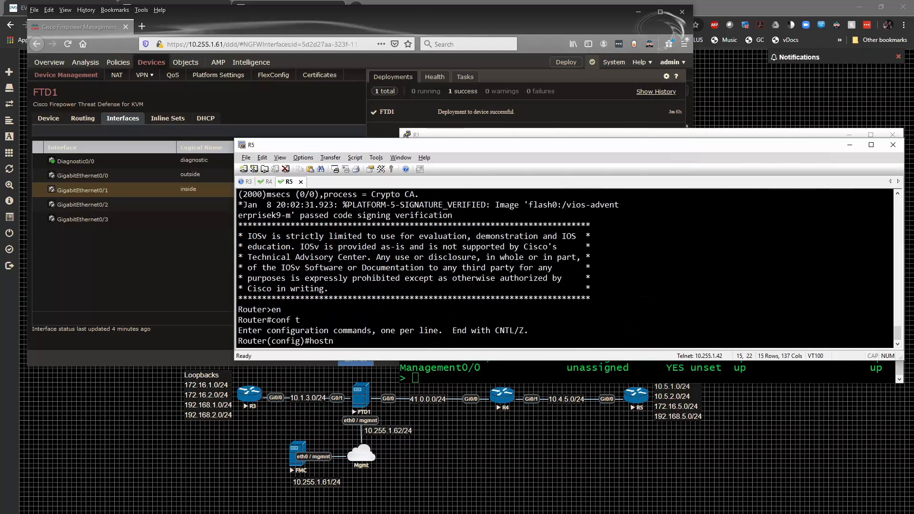
pyautogui.write(' R5')
pyautogui.press('Return')
# Assign 10.4.5.5 255.255.255.0 to R5's Gi0/0 and bring it up with no shut
pyautogui.write('int')
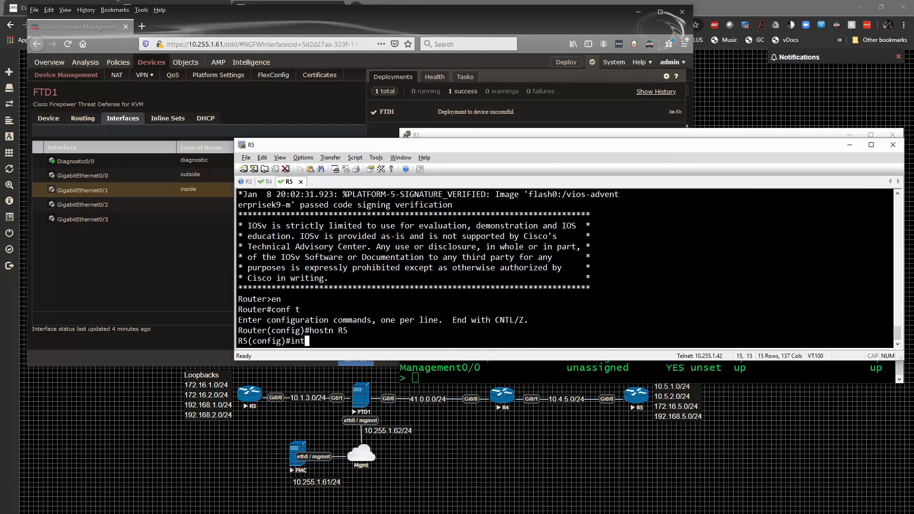
pyautogui.write(' g0/0')
pyautogui.press('Return')
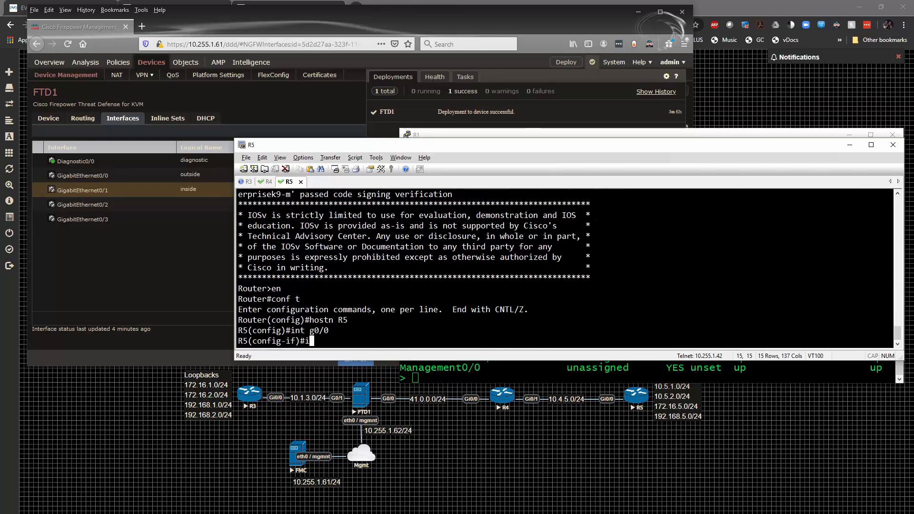
pyautogui.write('ip add ')
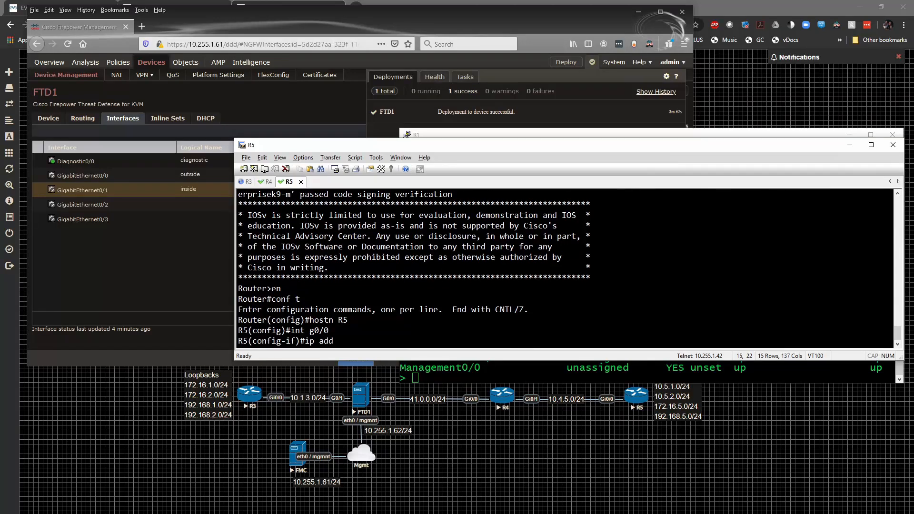
pyautogui.write('10.4.5.5 255.255.255.255.0')
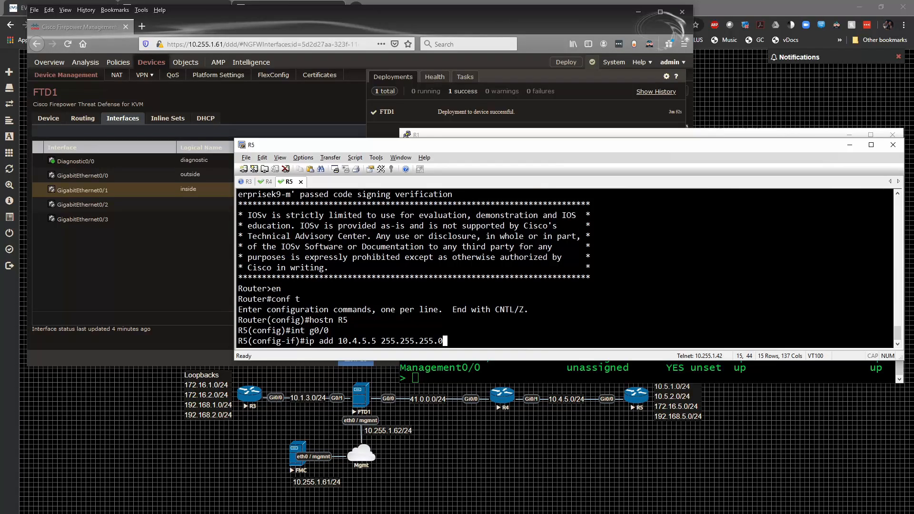
pyautogui.press('Return')
pyautogui.write('no shut')
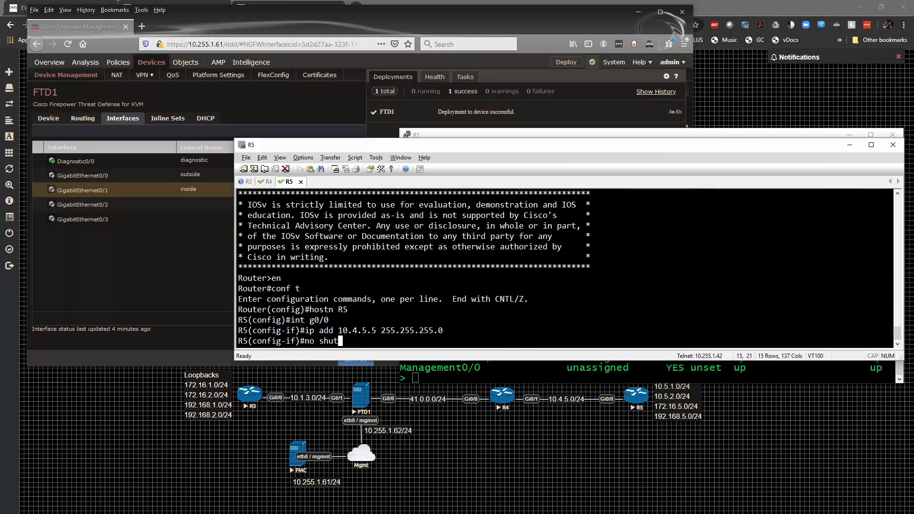
pyautogui.press('Return')
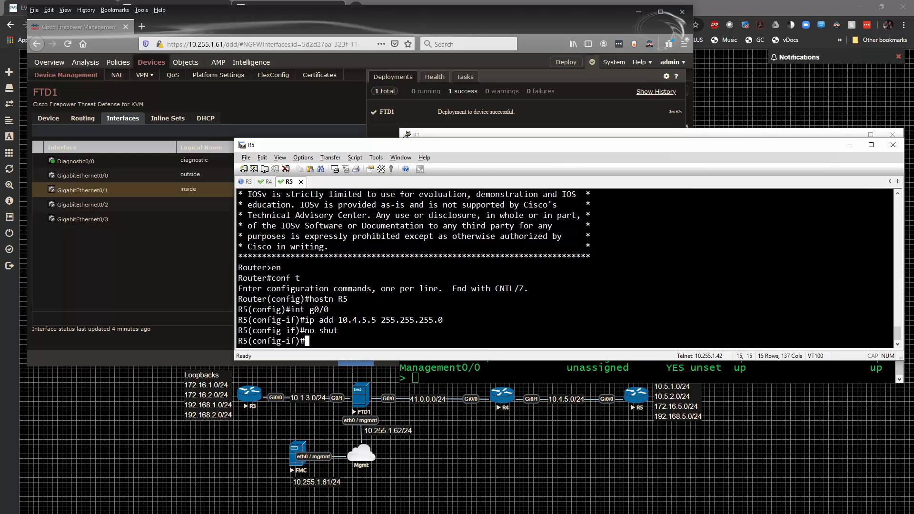
# Leave configuration mode on R4 and confirm Gi0/0 and Gi0/1 are addressed and up
pyautogui.click(268, 182)
pyautogui.press('Return')
pyautogui.write('end')
pyautogui.press('Return')
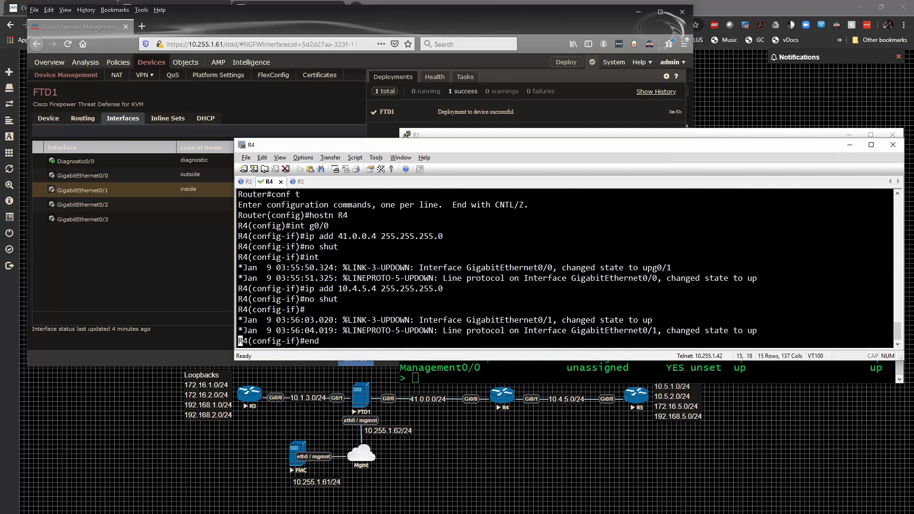
pyautogui.press('Return')
pyautogui.write('sh ip int br')
pyautogui.press('Return')
# Ping the firewall at 41.0.0.1 from R4, then list the firewall's ARP entries
pyautogui.write('ping 41')
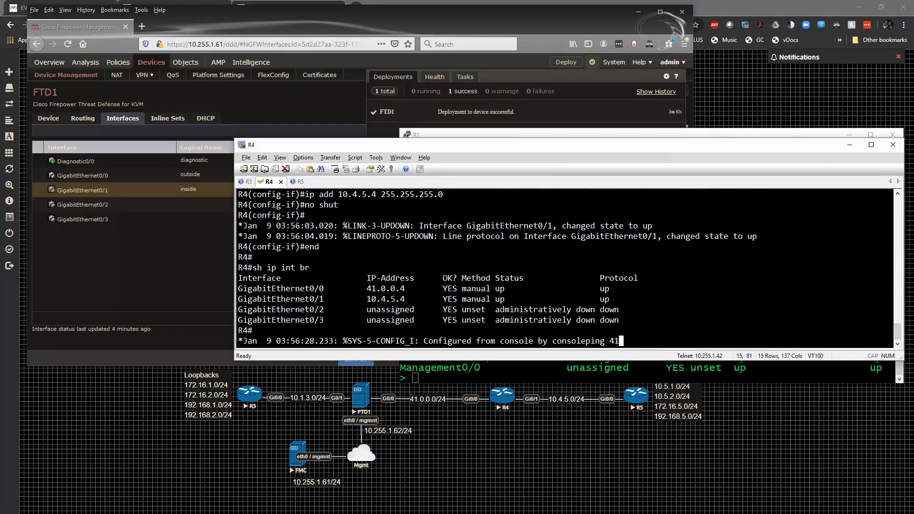
pyautogui.write('.0.0.1')
pyautogui.press('Return')
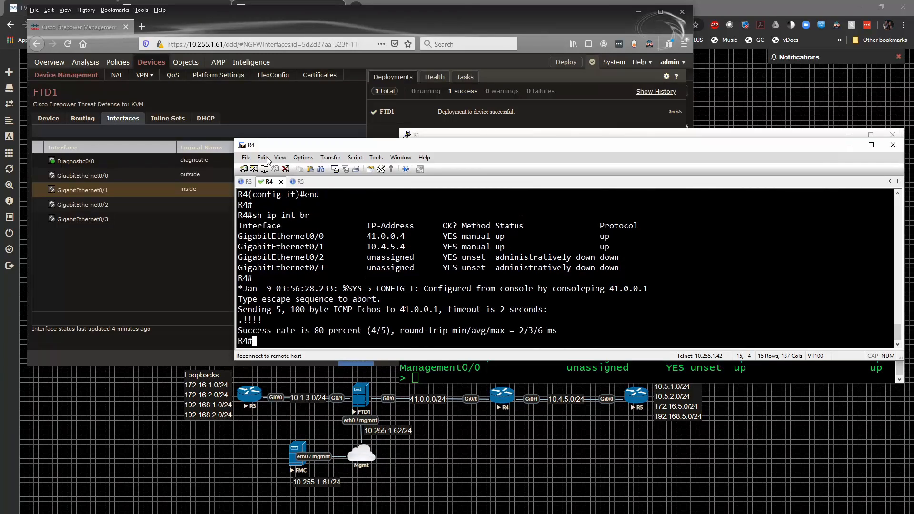
pyautogui.click(719, 136)
pyautogui.write('show arp')
pyautogui.press('Return')
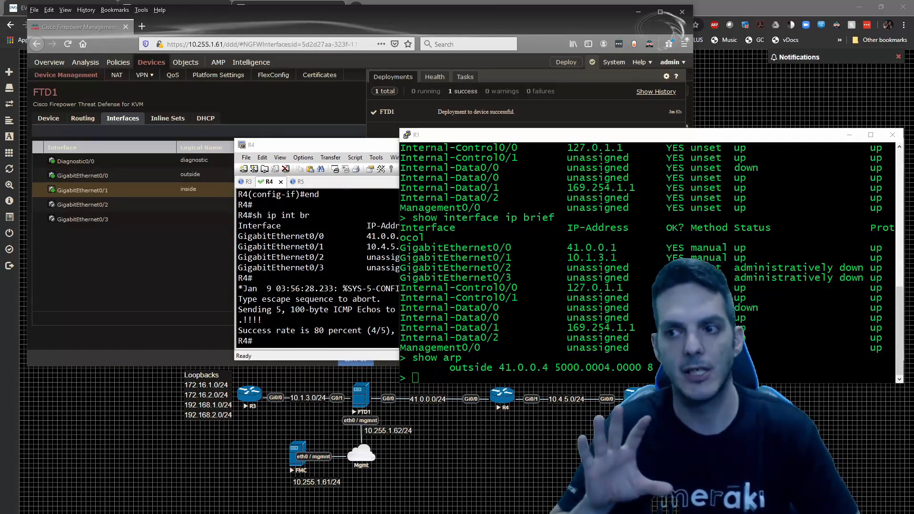
# Switch to the FMC interfaces page and enter 'R1R3'
pyautogui.click(125, 266)
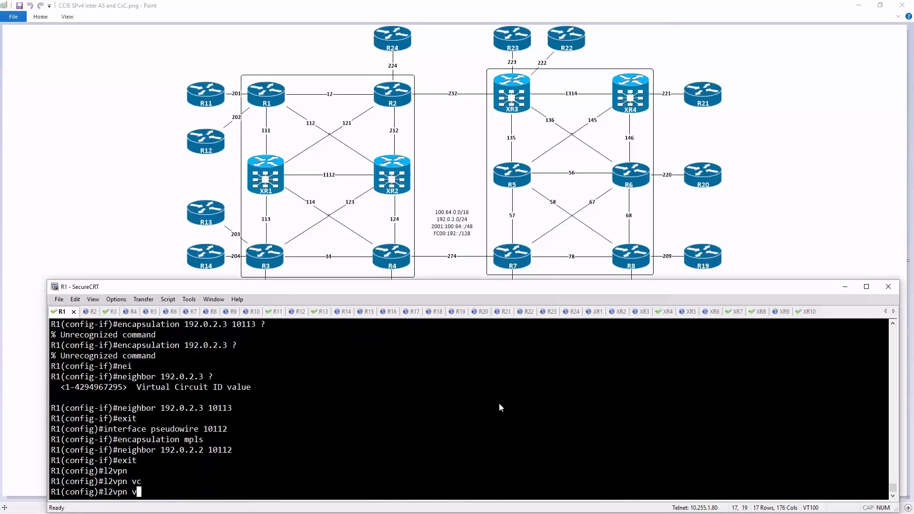
pyautogui.write('R1R3')
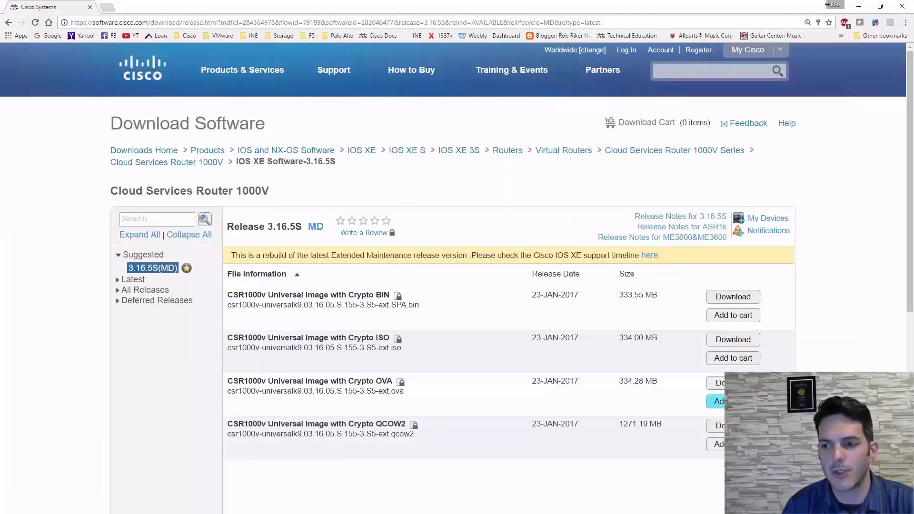